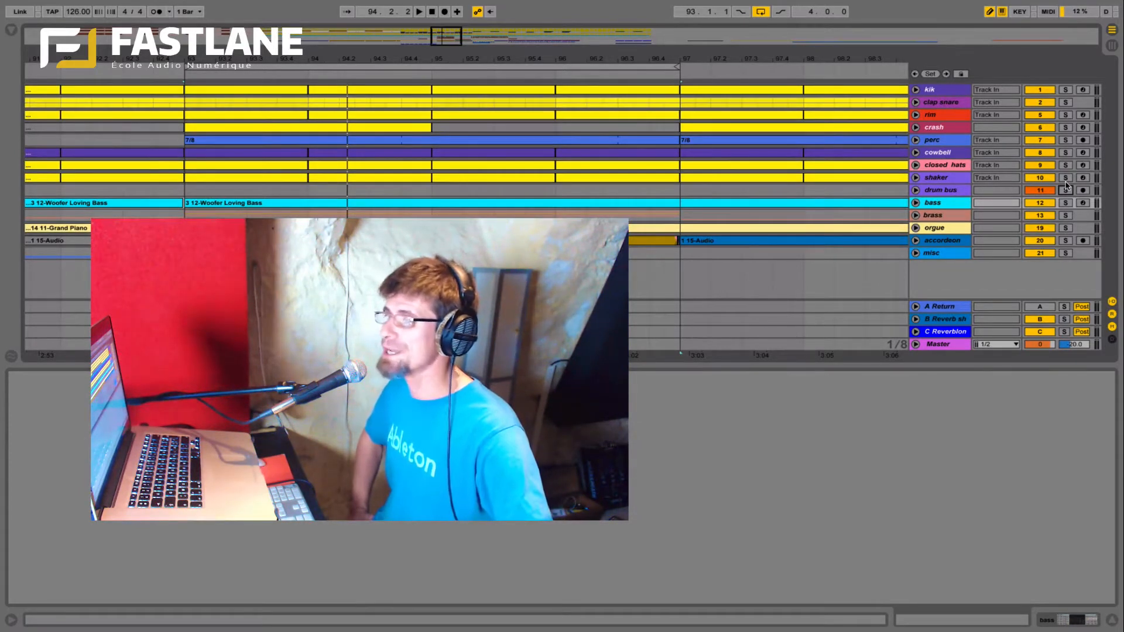
Step: Solo the drum bus track and play the looped section from bar 93
{"action": "left_click", "coordinate": [961, 191]}
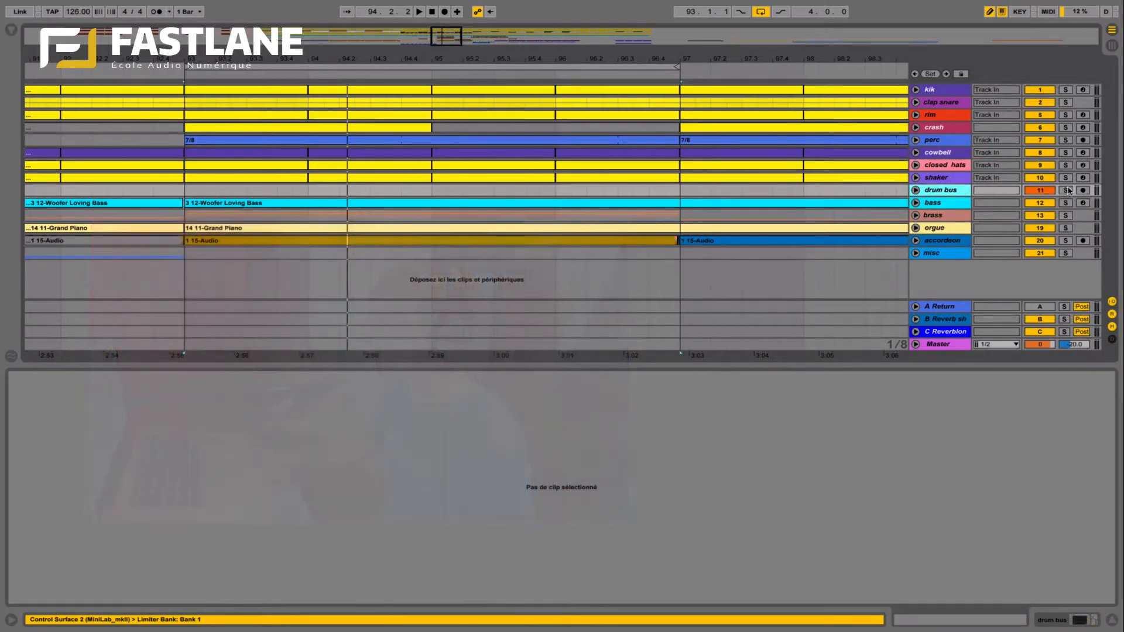
{"action": "left_click", "coordinate": [1067, 191]}
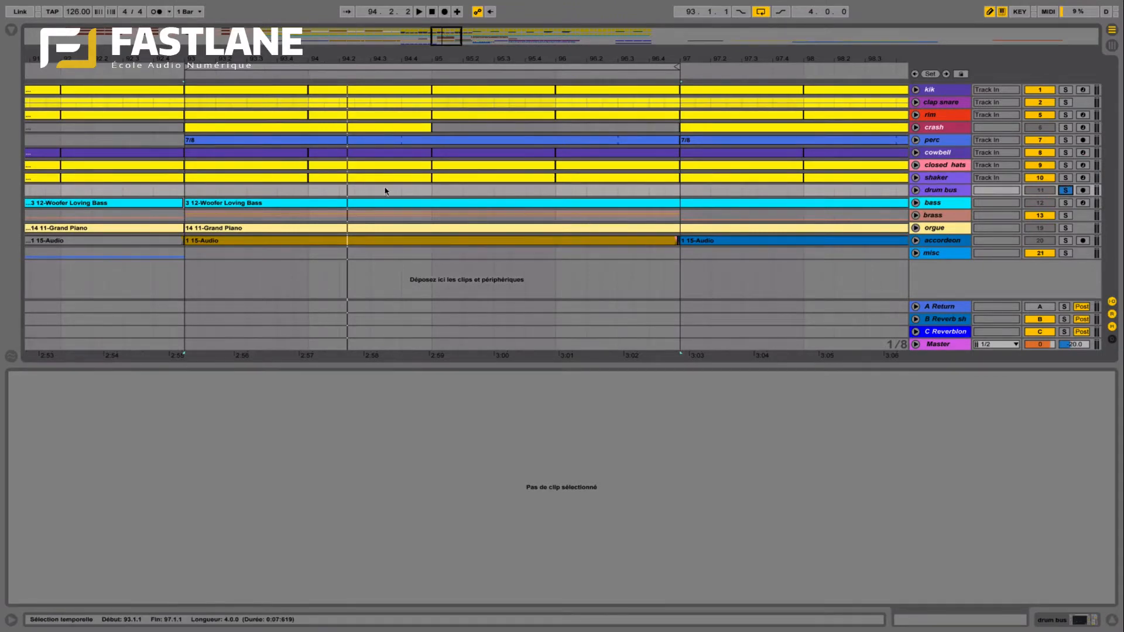
{"action": "key", "text": "space"}
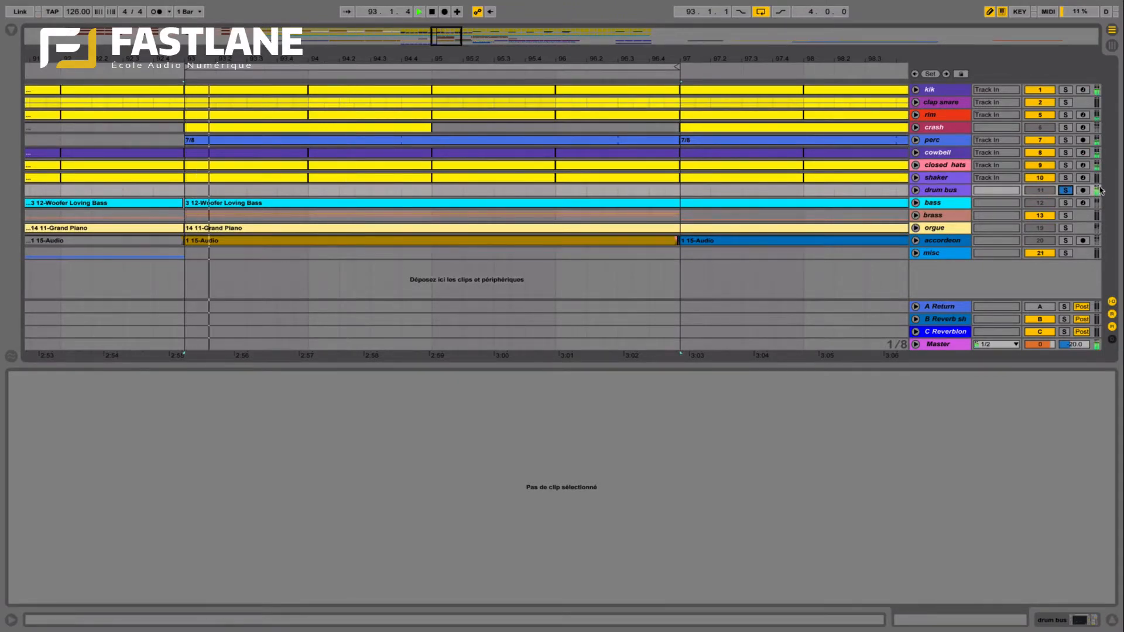
Step: Audition the bass, orgue, accordeon and brass tracks with the drums by soloing them, and return to soloing only the drum bus
{"action": "left_click", "coordinate": [1065, 203]}
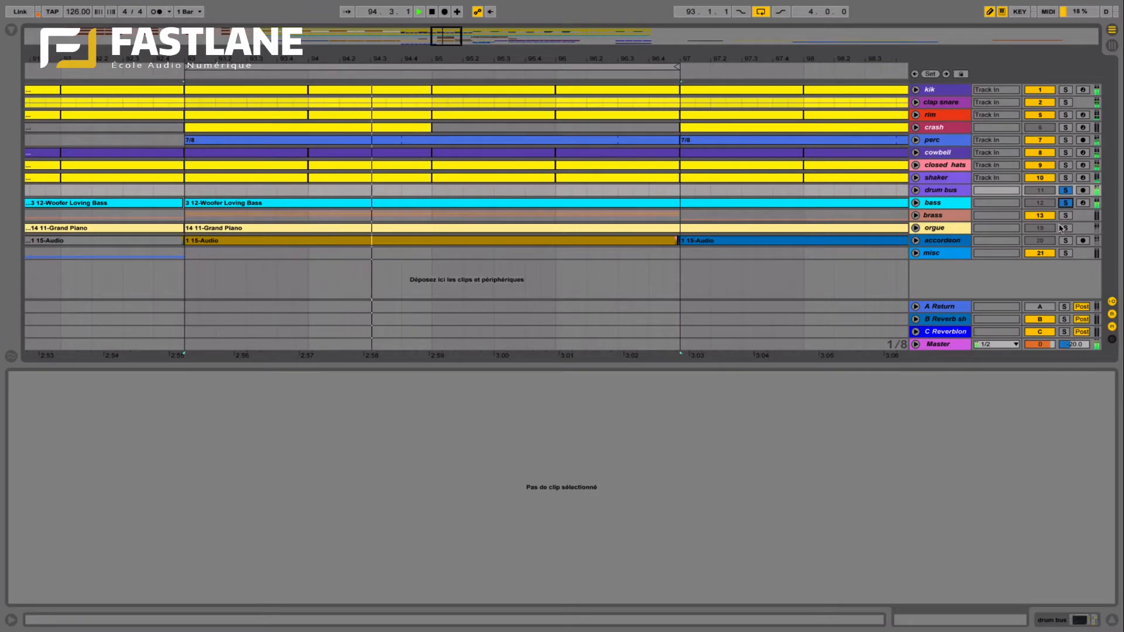
{"action": "left_click", "coordinate": [1065, 228]}
{"action": "left_click", "coordinate": [1065, 241]}
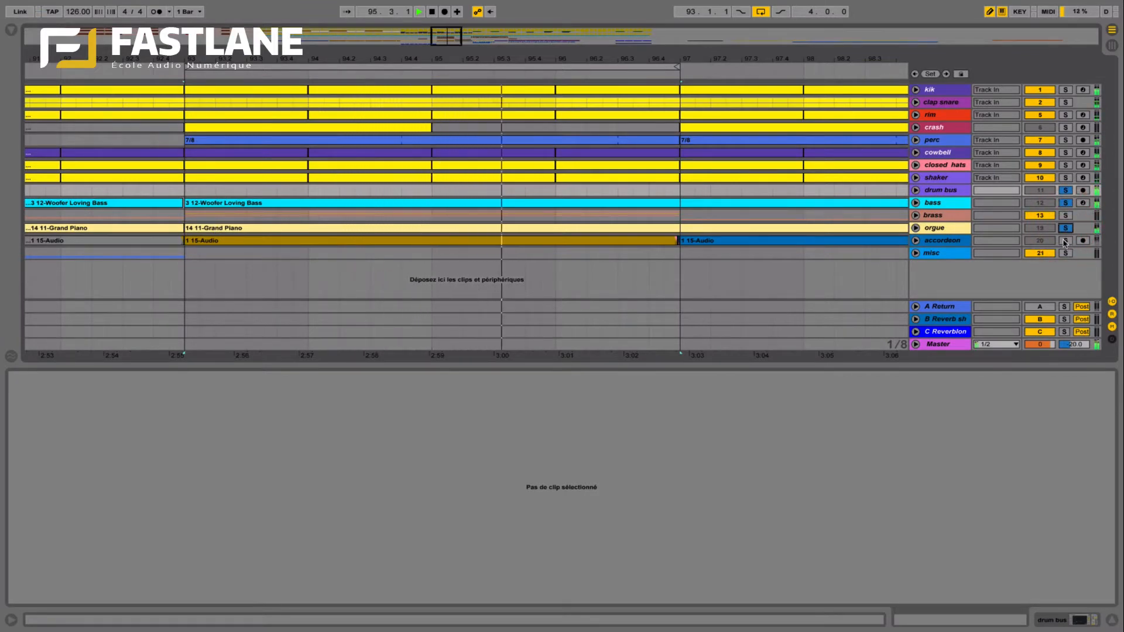
{"action": "left_click", "coordinate": [1066, 228]}
{"action": "left_click", "coordinate": [1066, 215]}
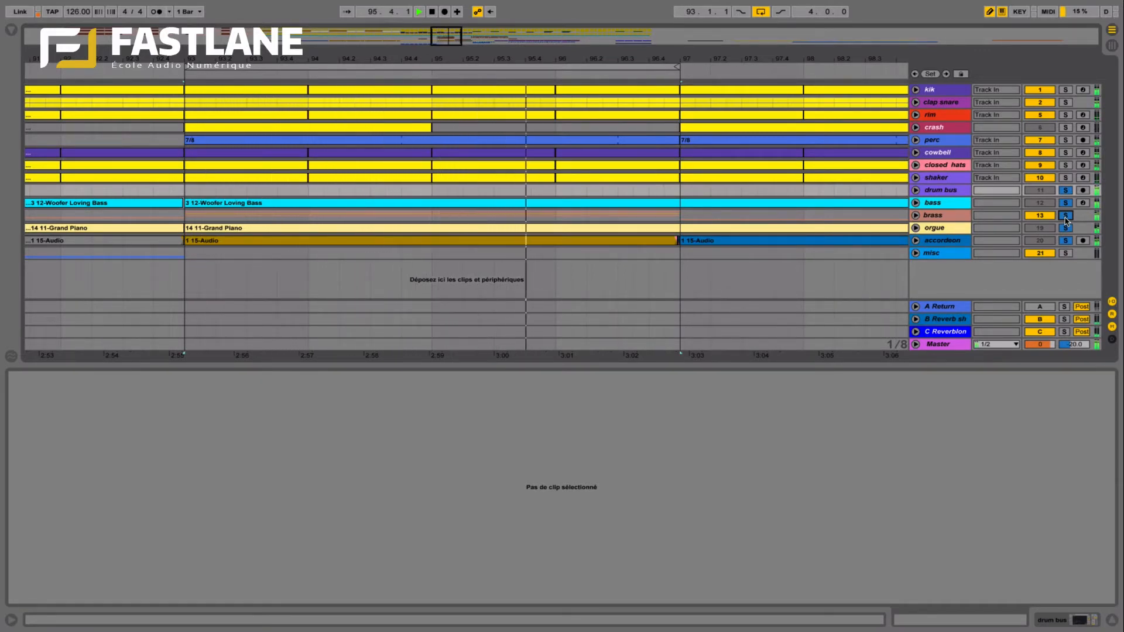
{"action": "key", "text": "space"}
{"action": "left_click", "coordinate": [942, 191]}
{"action": "left_click", "coordinate": [1066, 191]}
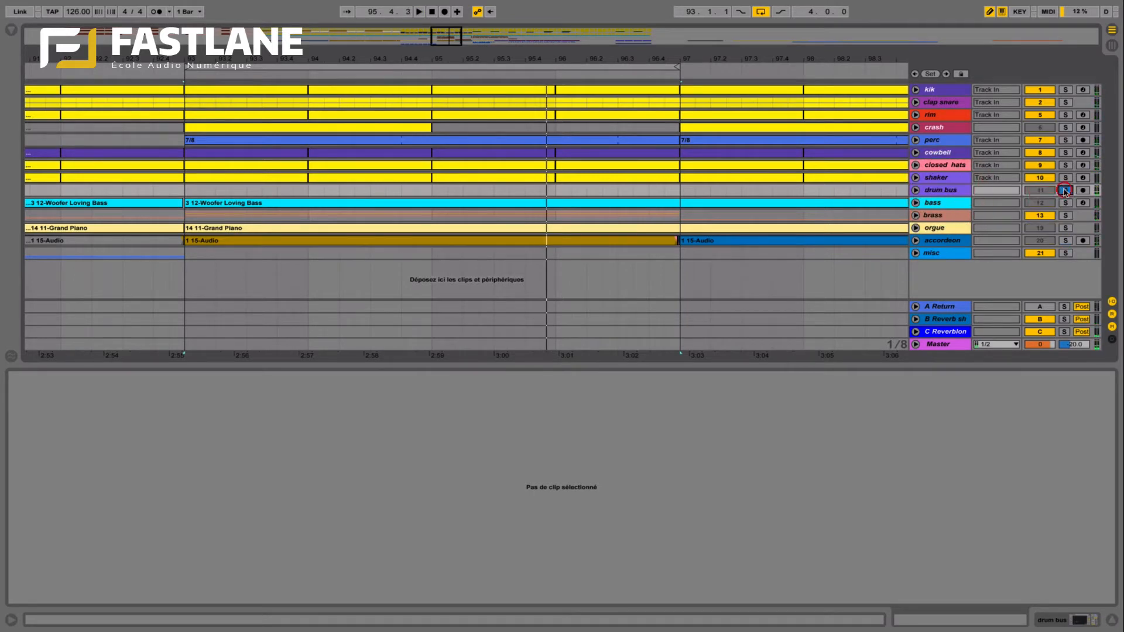
Step: Insert a new audio track below the drum bus track and set its audio input to drum bus
{"action": "left_click", "coordinate": [947, 191]}
{"action": "left_click", "coordinate": [915, 190]}
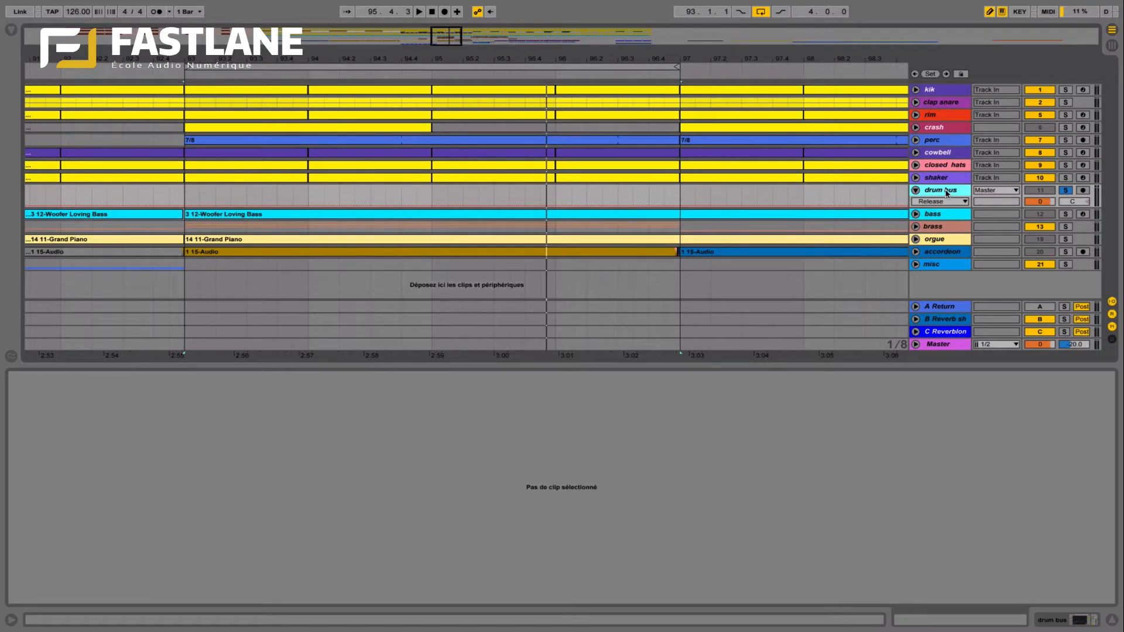
{"action": "key", "text": "super+t"}
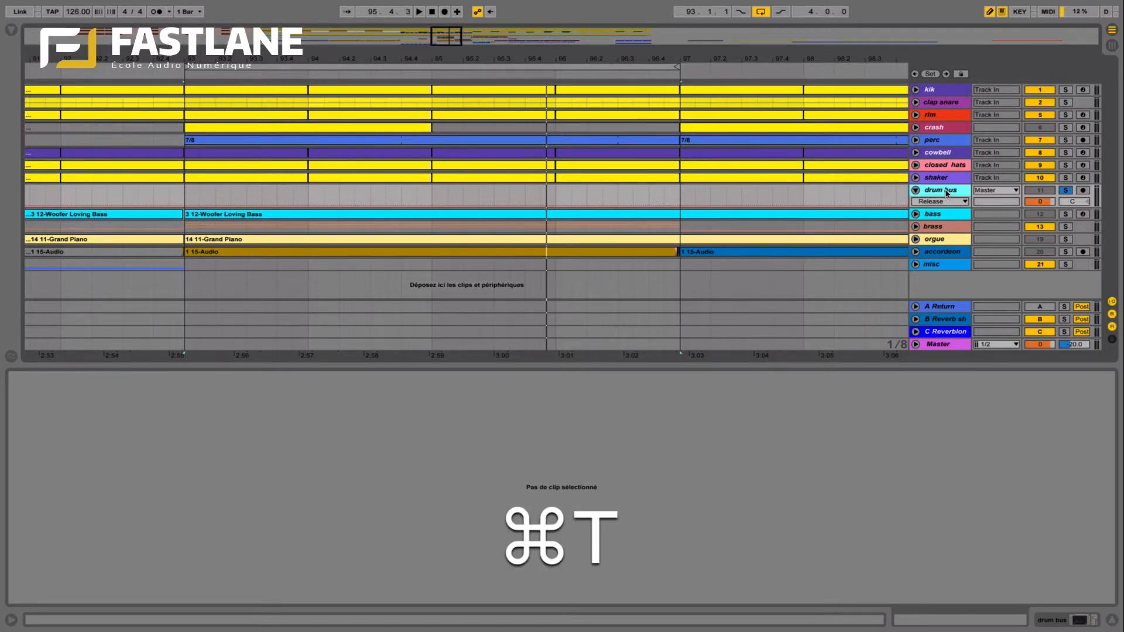
{"action": "left_click", "coordinate": [994, 215]}
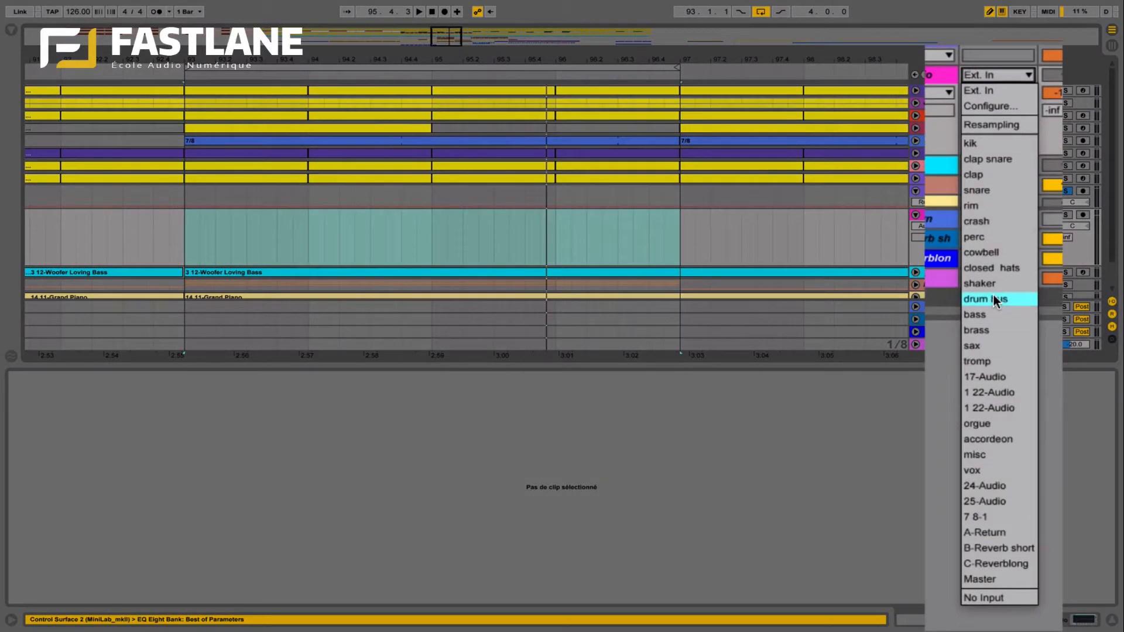
{"action": "left_click", "coordinate": [993, 299]}
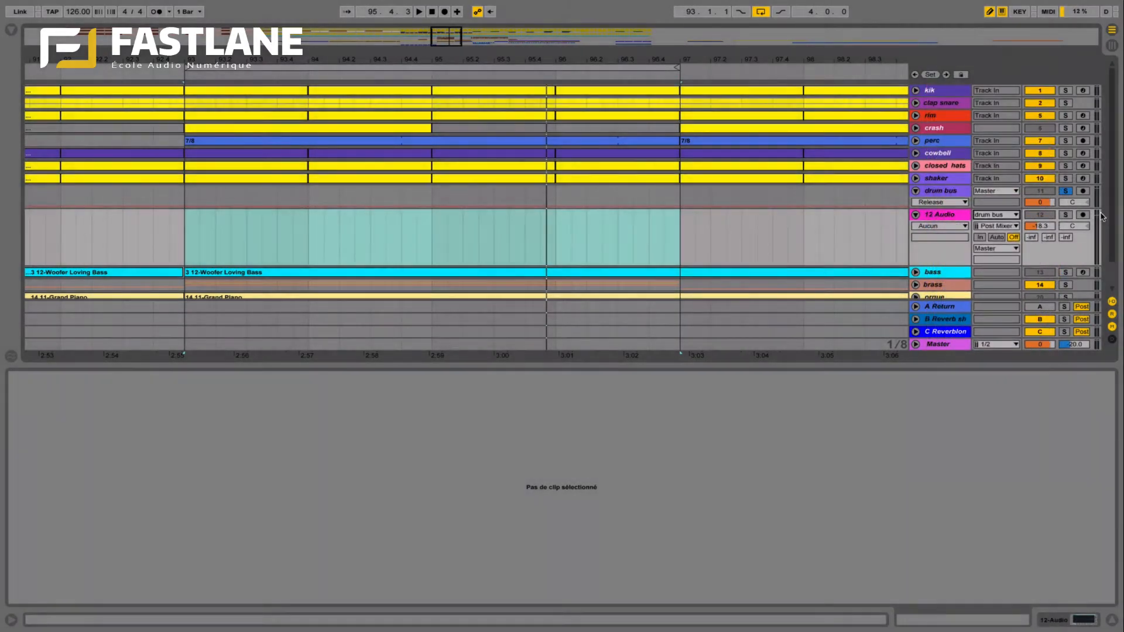
Step: Record the drum bus onto the new audio track across the four-bar loop and open the recorded clip
{"action": "left_click", "coordinate": [444, 12]}
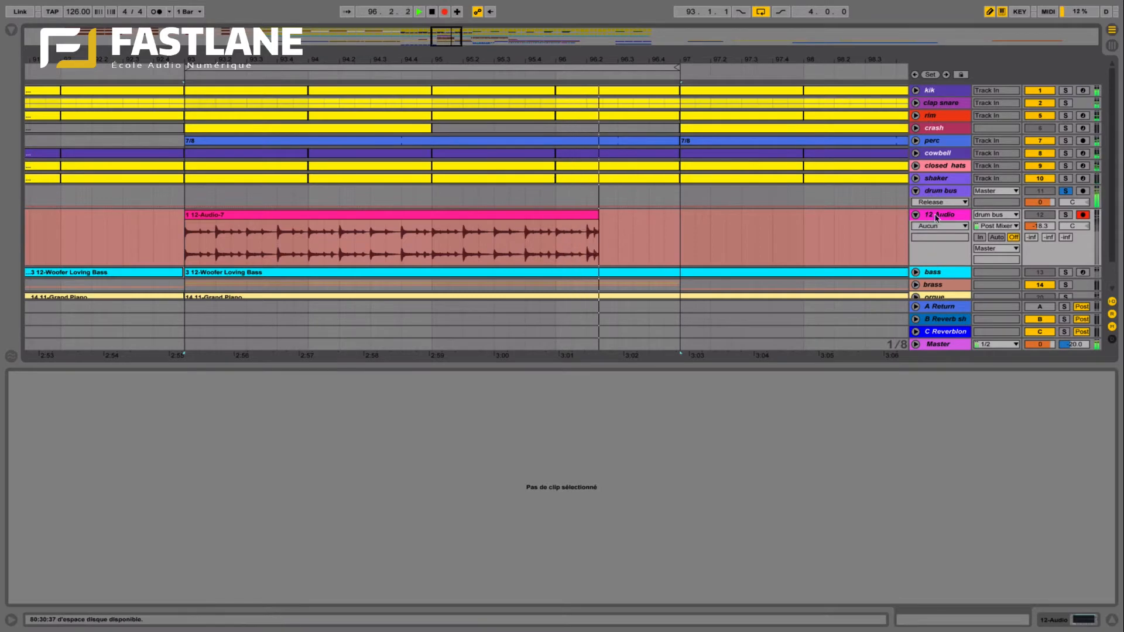
{"action": "key", "text": "space"}
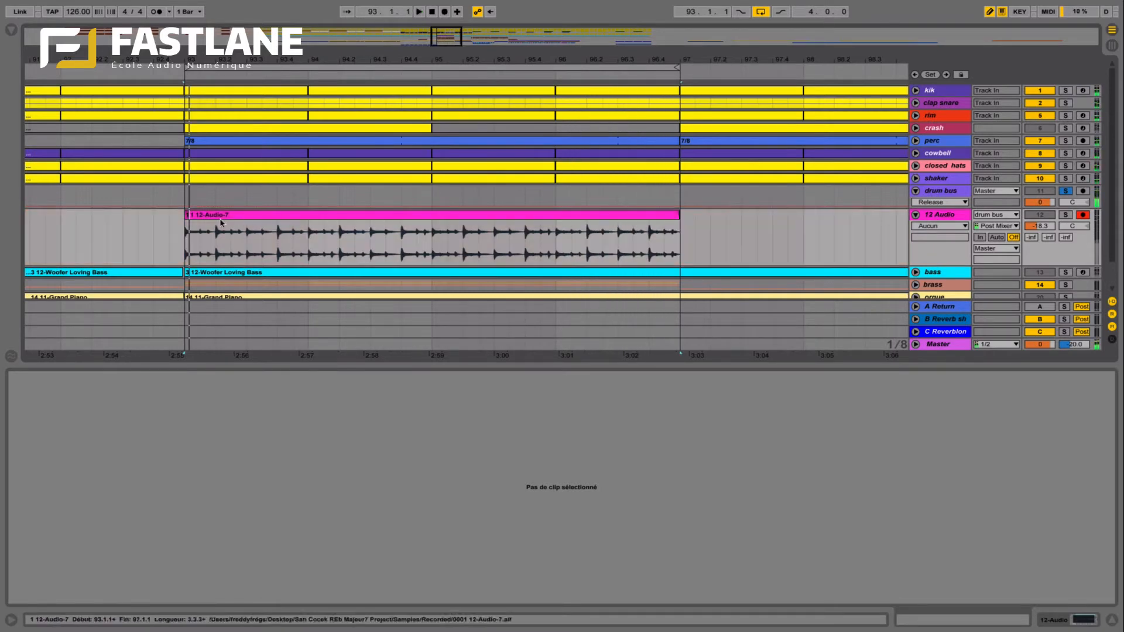
{"action": "left_click", "coordinate": [195, 215]}
{"action": "left_click", "coordinate": [185, 218]}
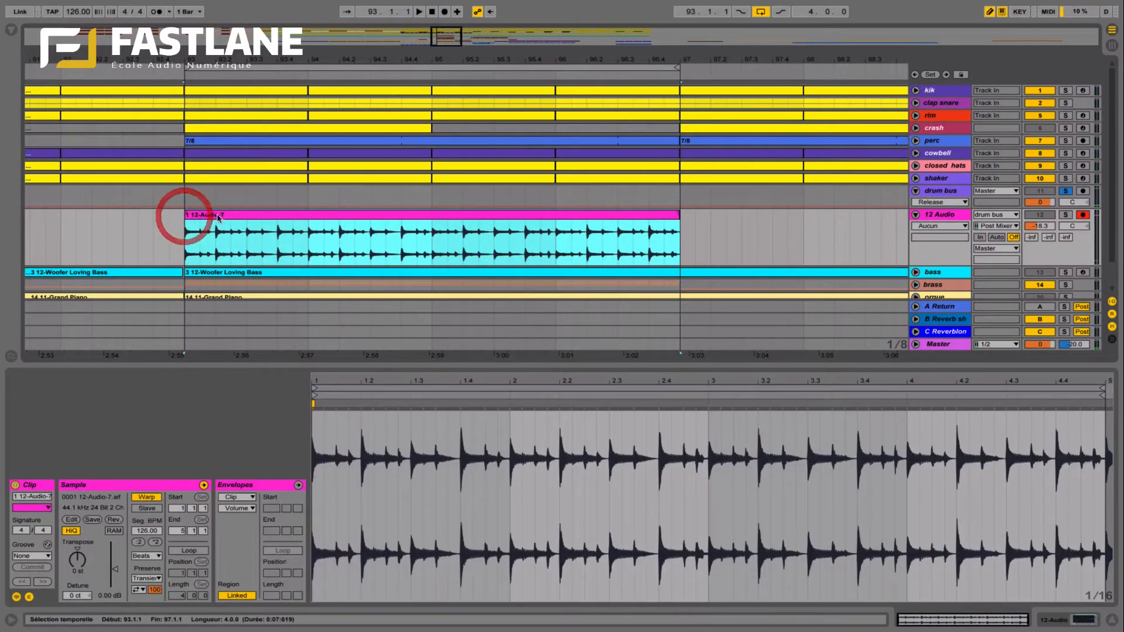
{"action": "left_click", "coordinate": [219, 215]}
Step: Solo the recorded audio track, reset its volume to 0 dB and listen to the recording
{"action": "left_click", "coordinate": [1065, 215]}
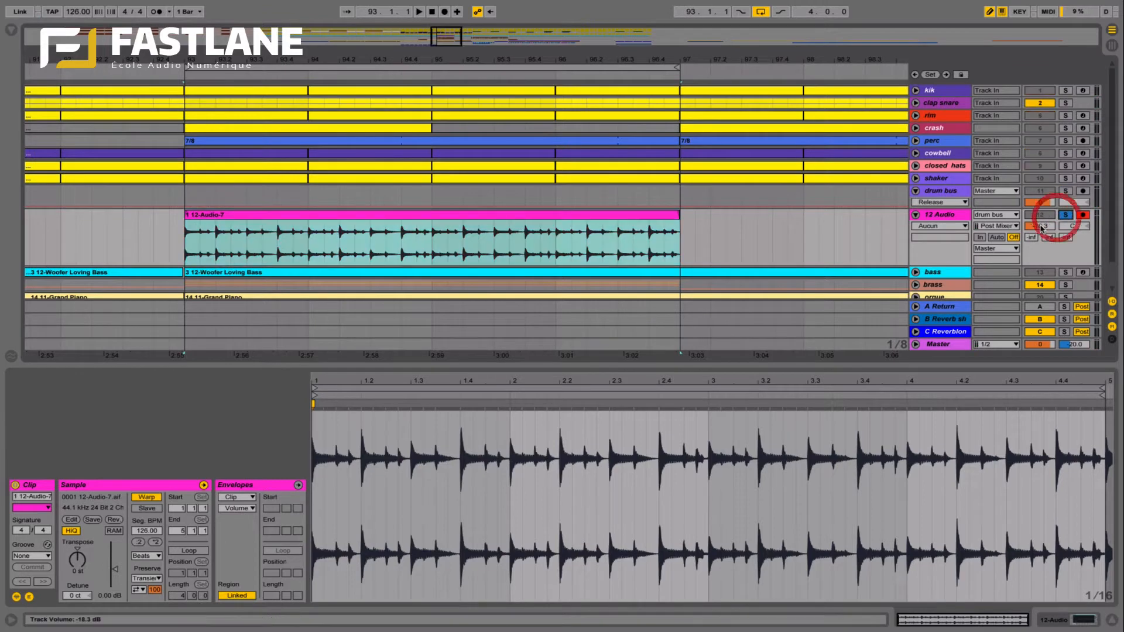
{"action": "left_click", "coordinate": [1042, 226]}
{"action": "key", "text": "Delete"}
{"action": "key", "text": "space"}
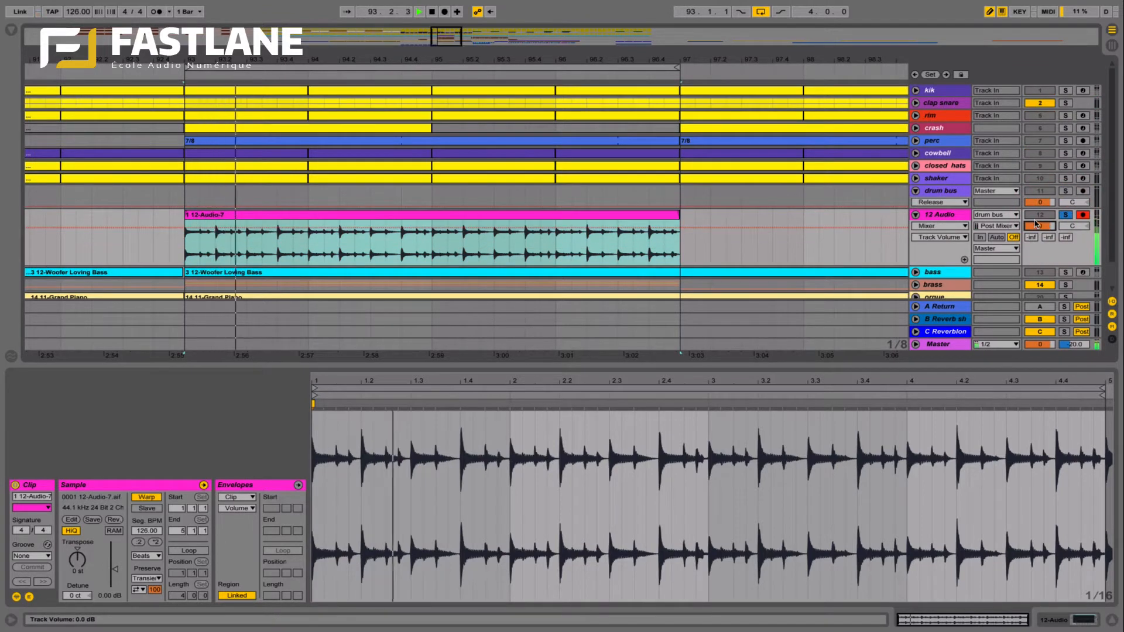
{"action": "left_click", "coordinate": [578, 218]}
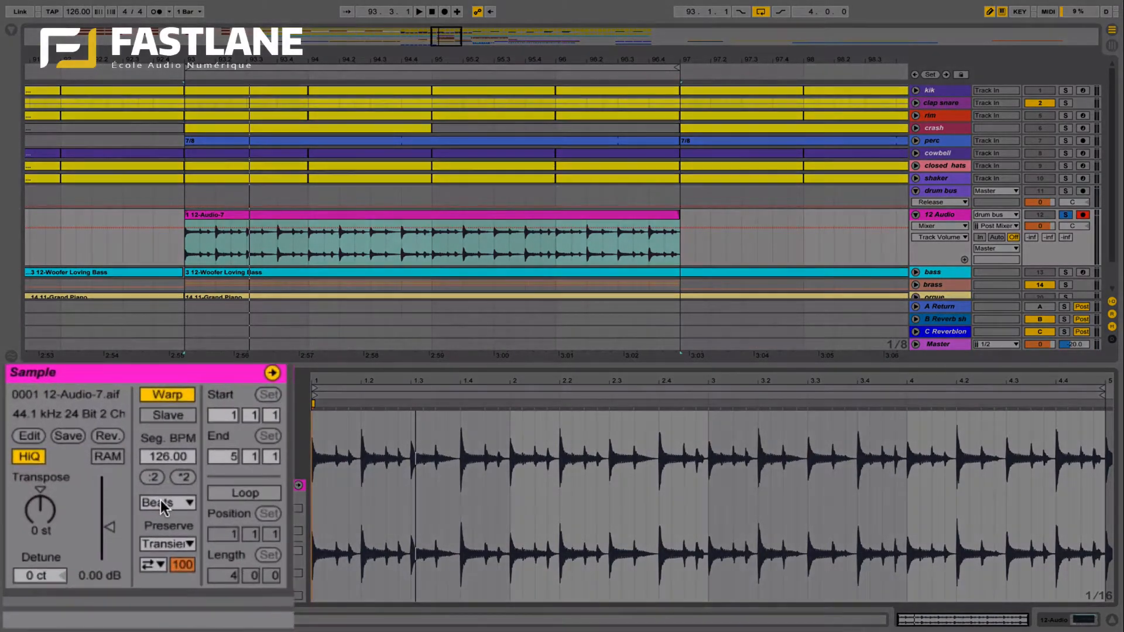
Step: Use the Beats warp mode for the recorded clip and display its Sample Offset Modulation envelope
{"action": "left_click", "coordinate": [146, 556]}
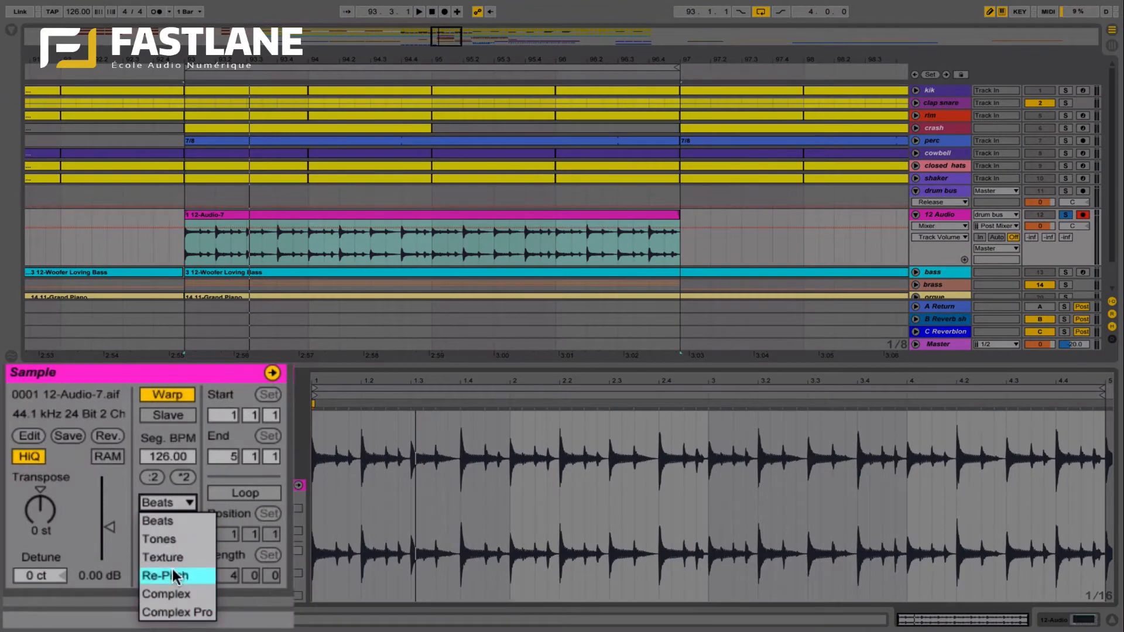
{"action": "left_click", "coordinate": [177, 525]}
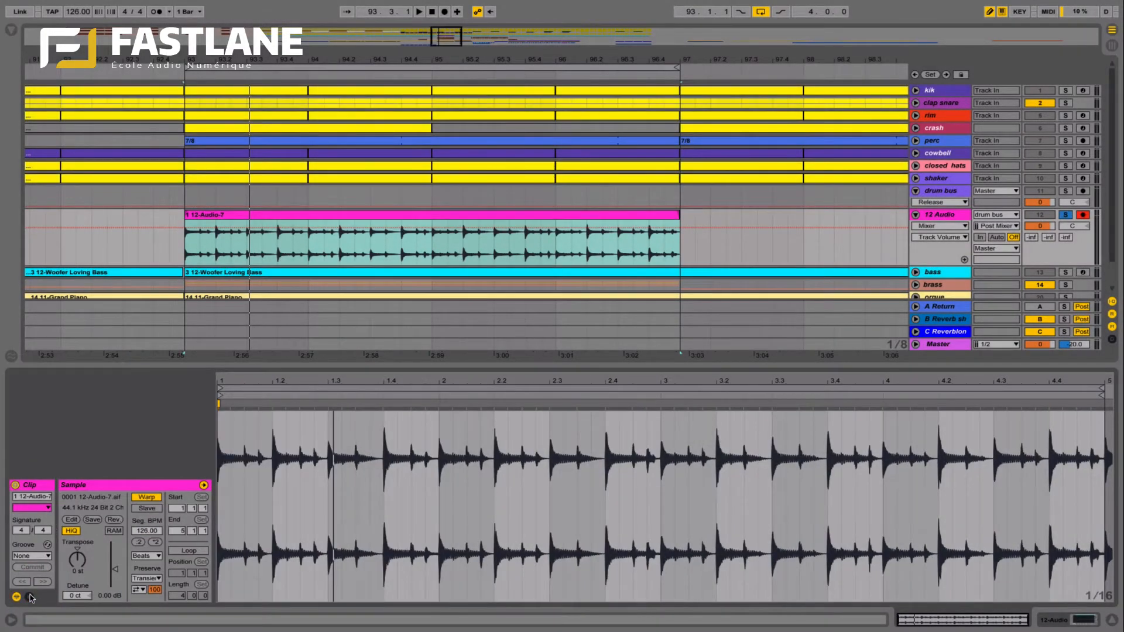
{"action": "left_click", "coordinate": [30, 597]}
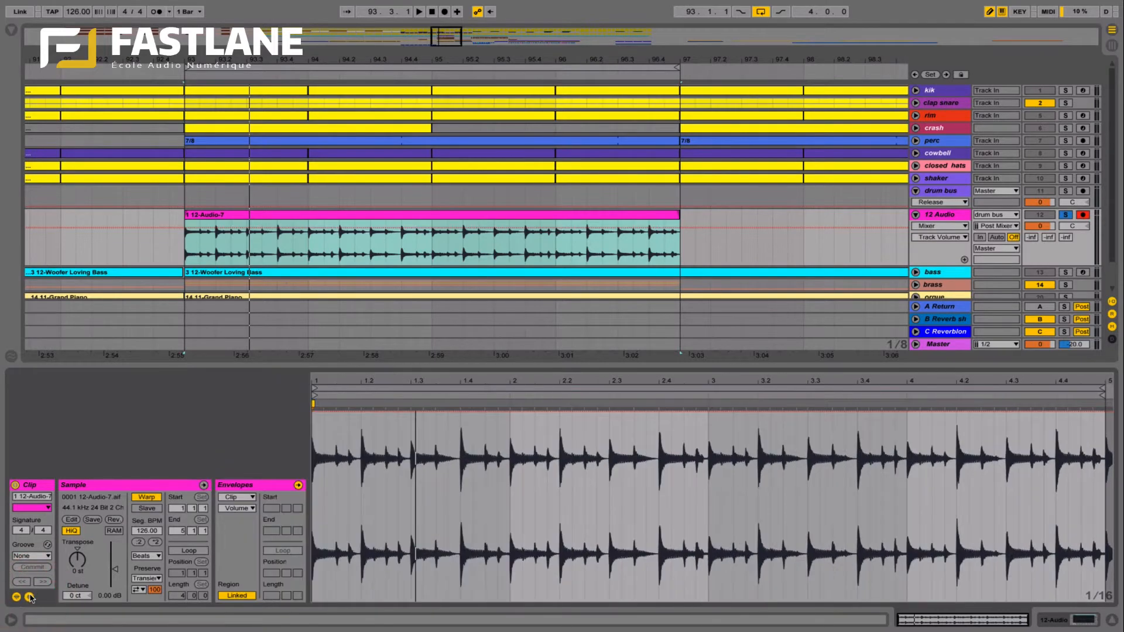
{"action": "left_click", "coordinate": [248, 510]}
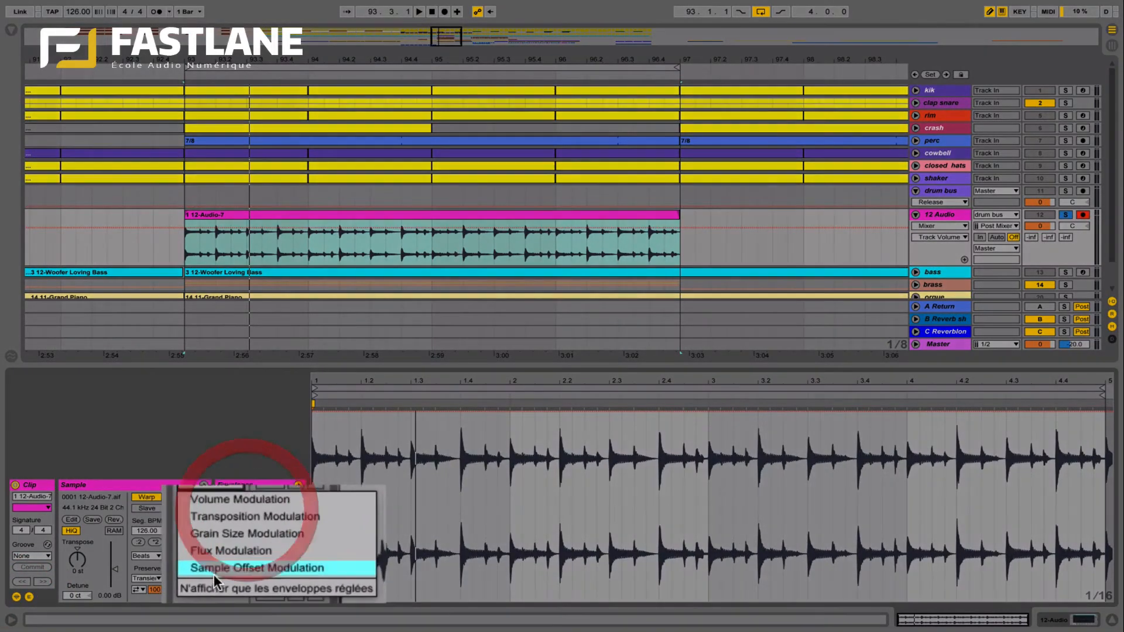
{"action": "left_click", "coordinate": [227, 565]}
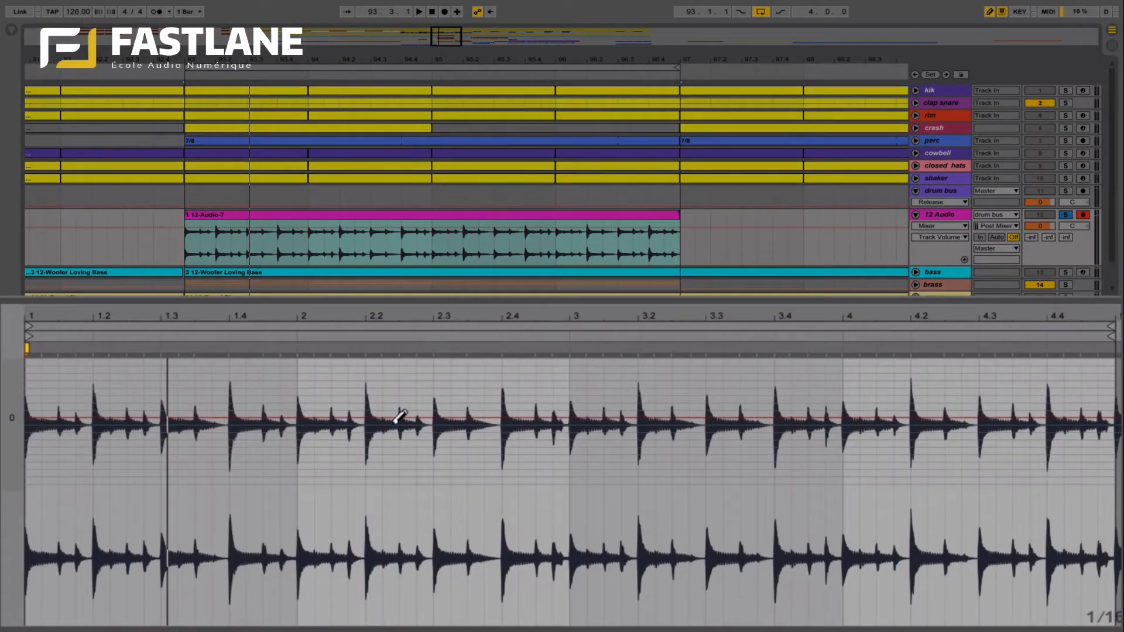
Step: Try single sample offset steps, including -3 and +1 sixteenths, within the first two beats of the clip and clear them
{"action": "left_click", "coordinate": [120, 416]}
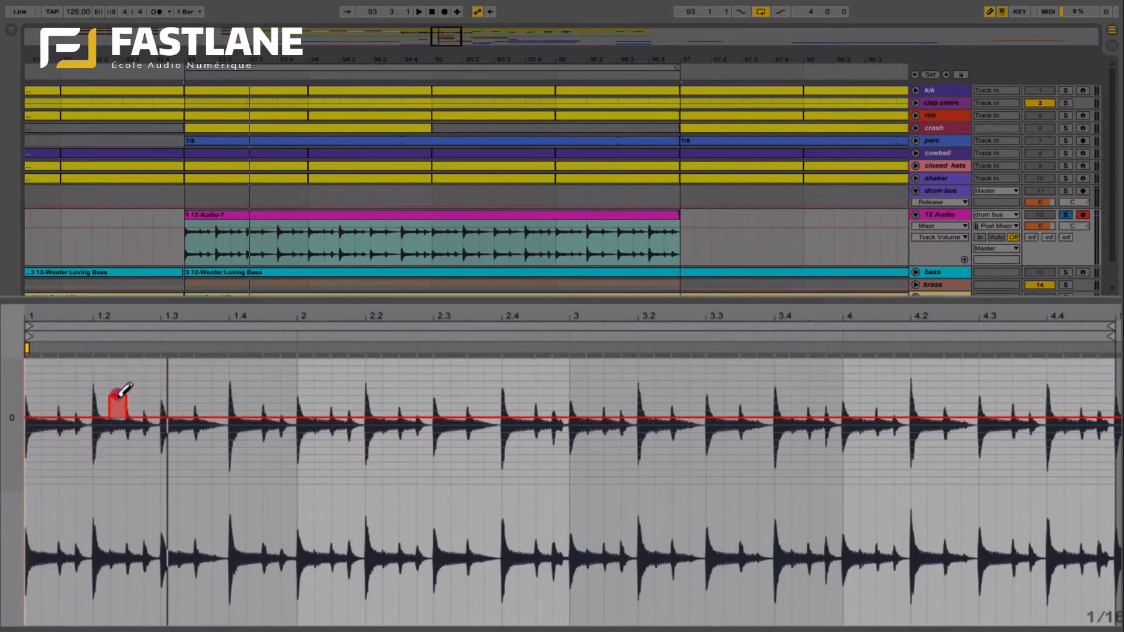
{"action": "left_click", "coordinate": [123, 392]}
{"action": "left_click_drag", "start_coordinate": [120, 419], "coordinate": [127, 425]}
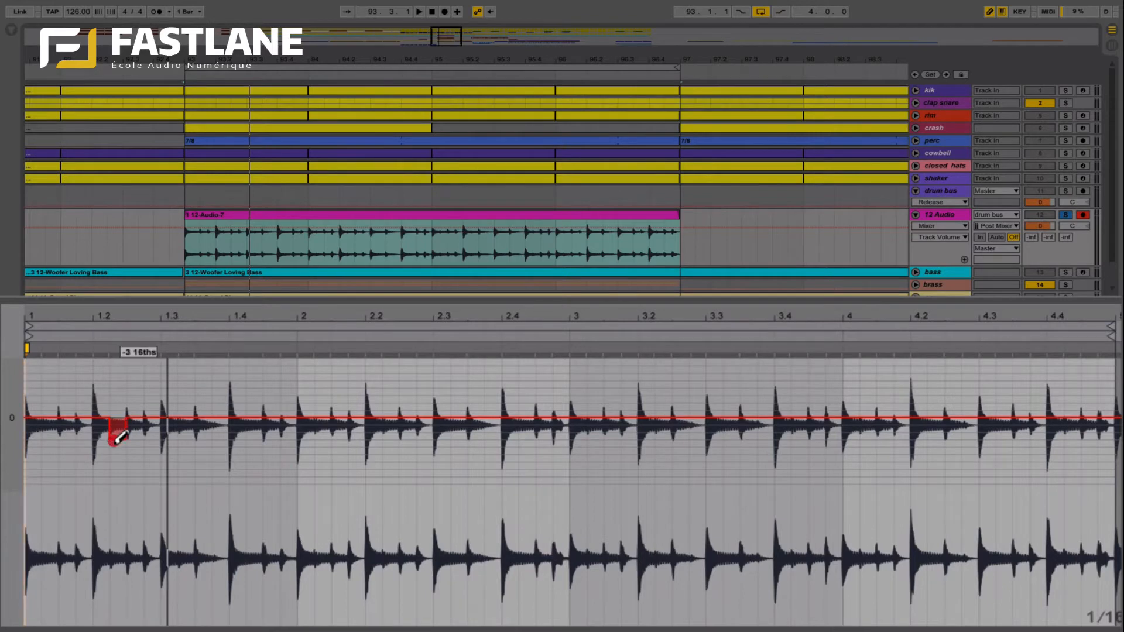
{"action": "left_click", "coordinate": [66, 417]}
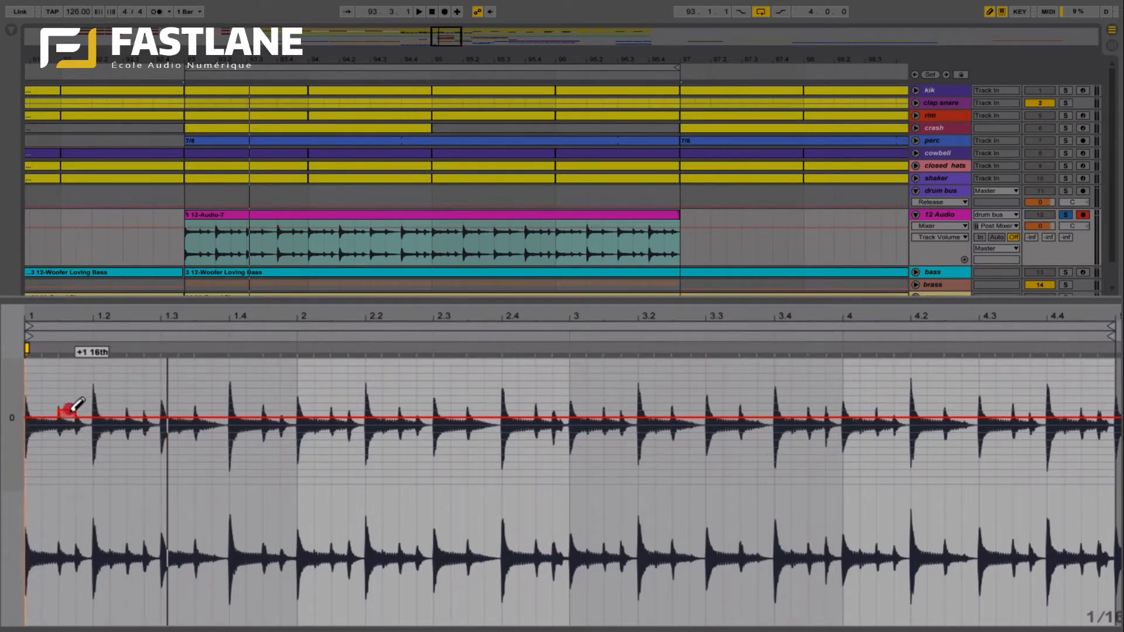
{"action": "left_click_drag", "start_coordinate": [72, 405], "coordinate": [70, 406]}
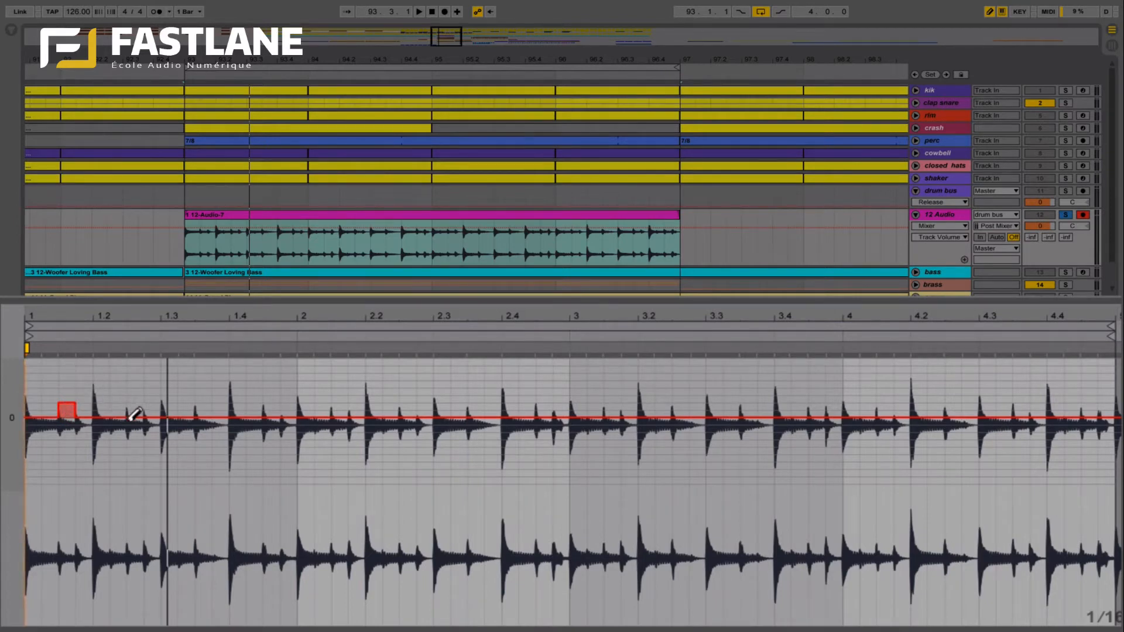
{"action": "left_click_drag", "start_coordinate": [135, 429], "coordinate": [137, 426]}
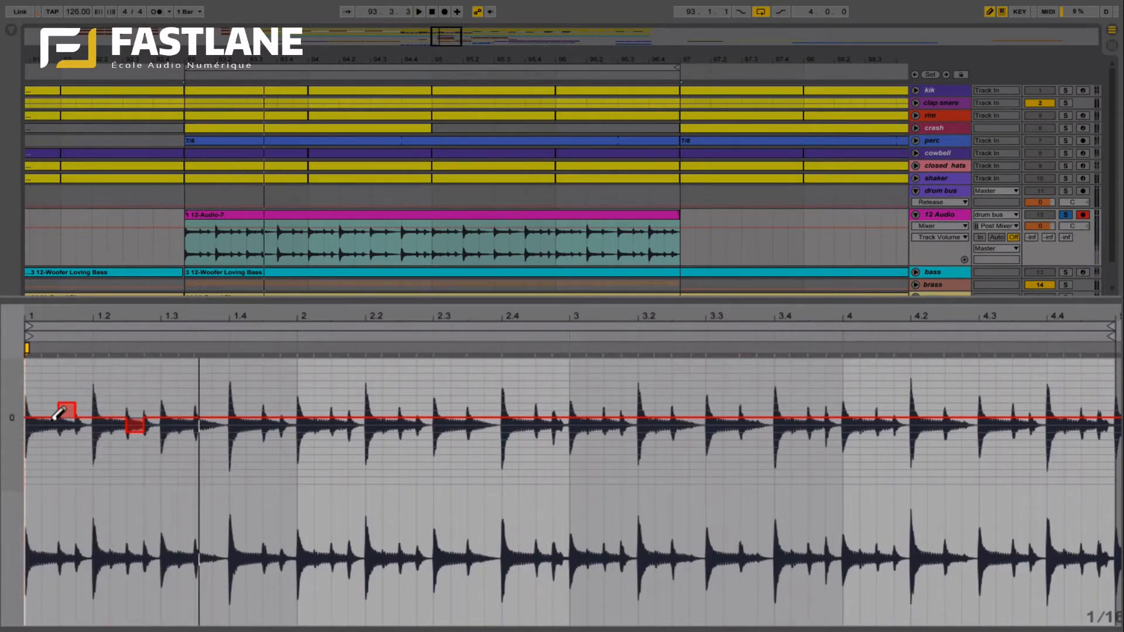
{"action": "left_click", "coordinate": [69, 415]}
{"action": "left_click", "coordinate": [137, 417]}
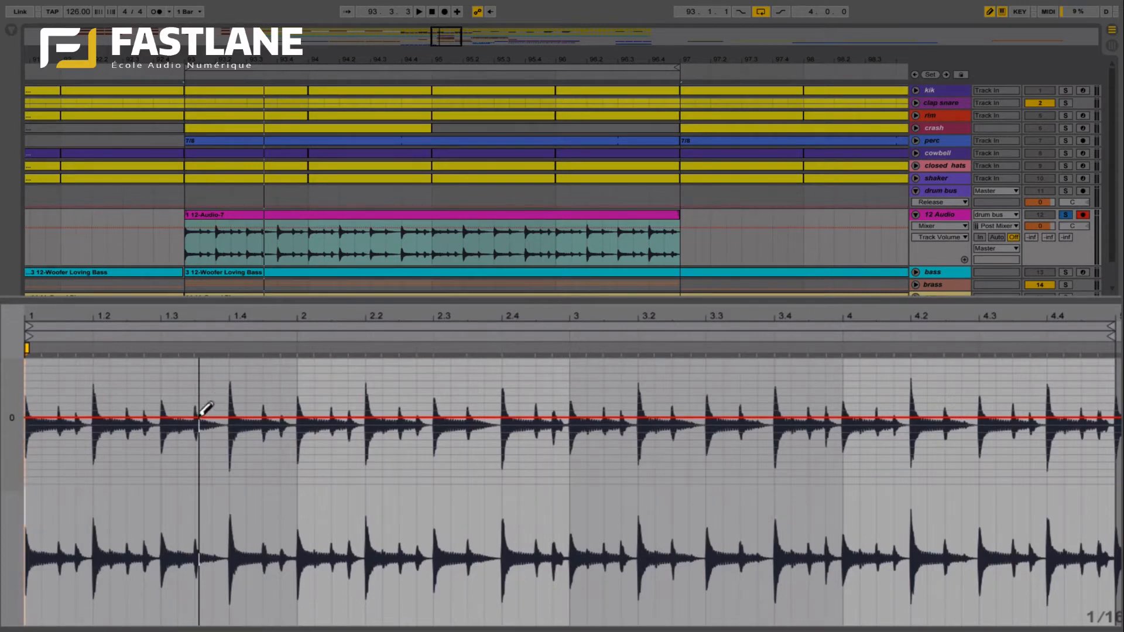
Step: Draw raised sample offset steps in the second half of beats 1.3 and 1.4 and a lowered one just after beat 2
{"action": "key", "text": "space"}
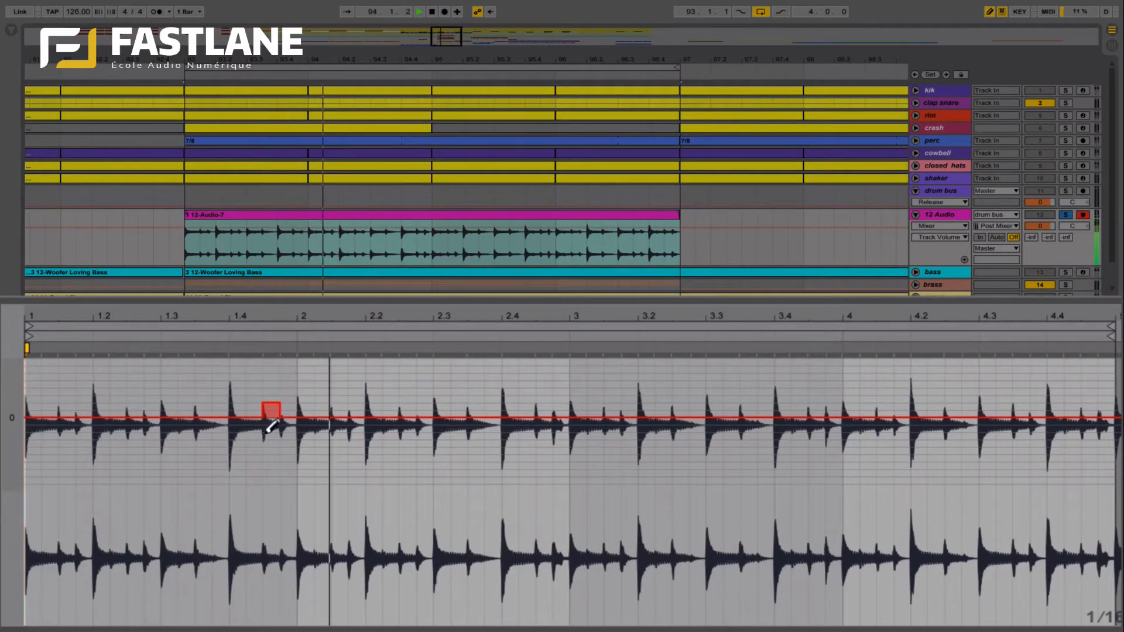
{"action": "left_click", "coordinate": [346, 442]}
{"action": "left_click", "coordinate": [323, 447]}
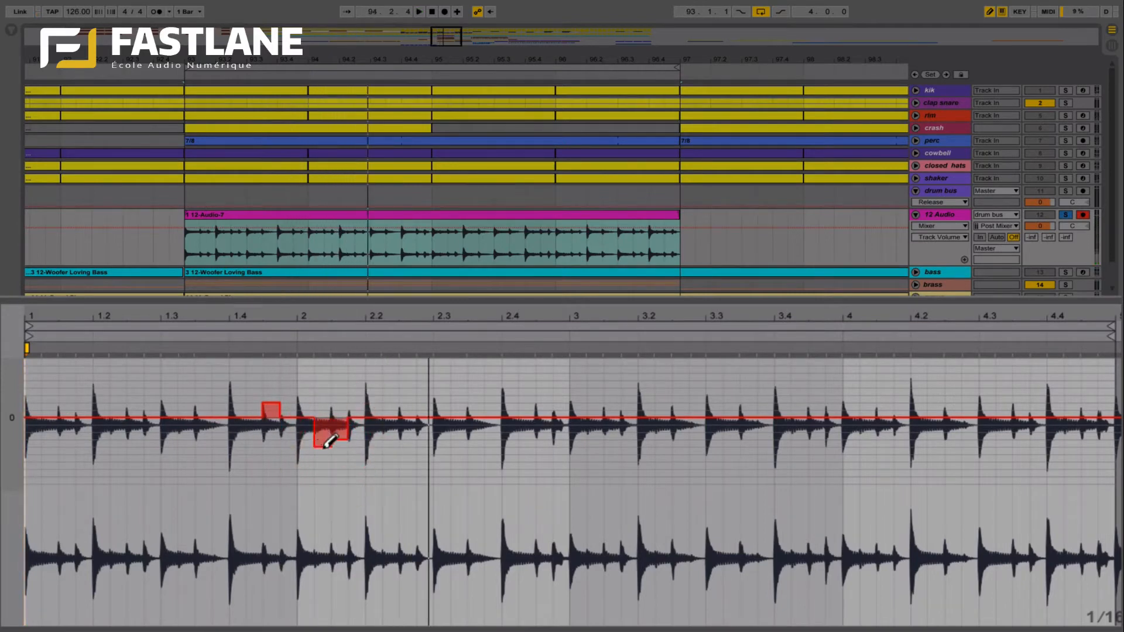
{"action": "left_click", "coordinate": [339, 418]}
{"action": "key", "text": "space"}
{"action": "left_click", "coordinate": [203, 410]}
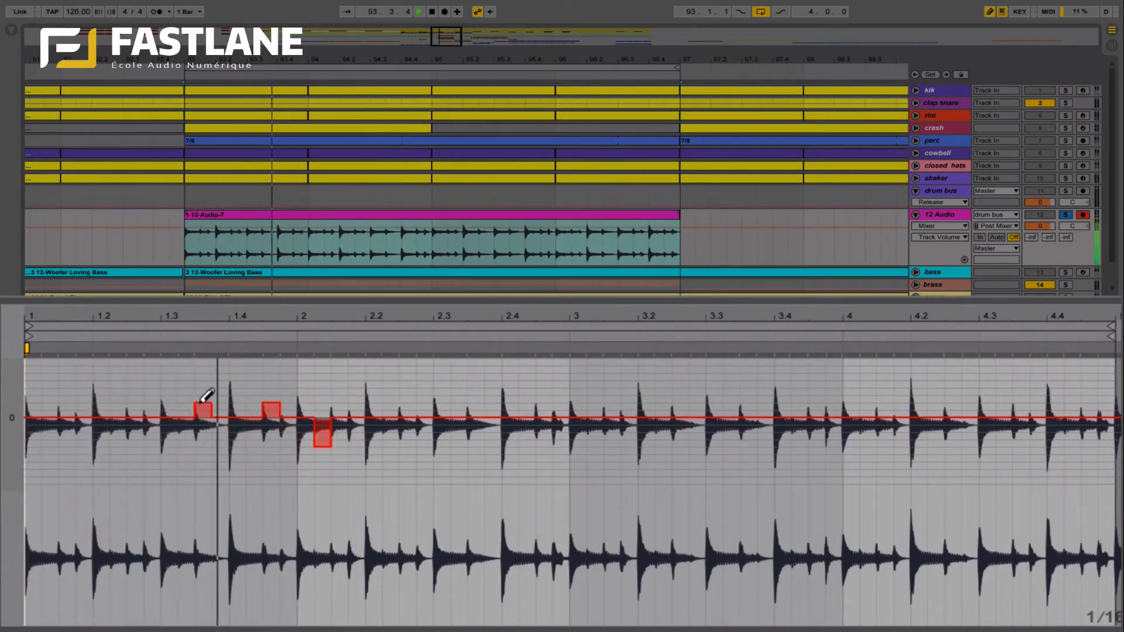
Step: Lower the sample offset midway through beat 2.2 and raise it within beats 2.3 and 2.4 and midway through the first beat of bar 2
{"action": "left_click", "coordinate": [407, 410]}
{"action": "left_click", "coordinate": [459, 403]}
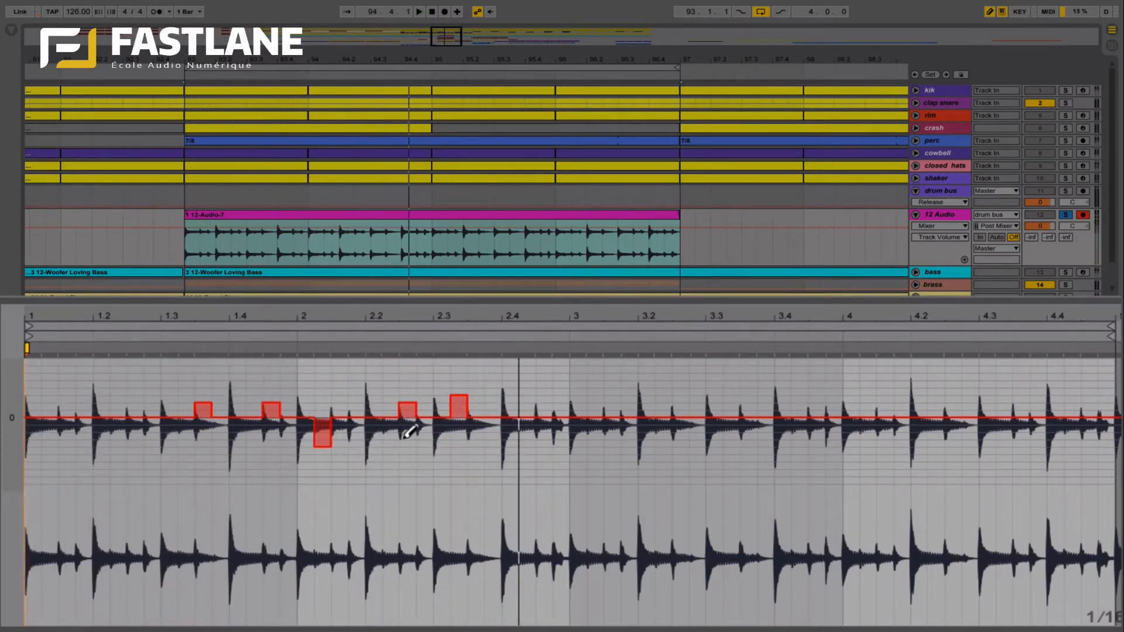
{"action": "left_click_drag", "start_coordinate": [408, 433], "coordinate": [408, 454]}
{"action": "left_click_drag", "start_coordinate": [466, 399], "coordinate": [461, 388]}
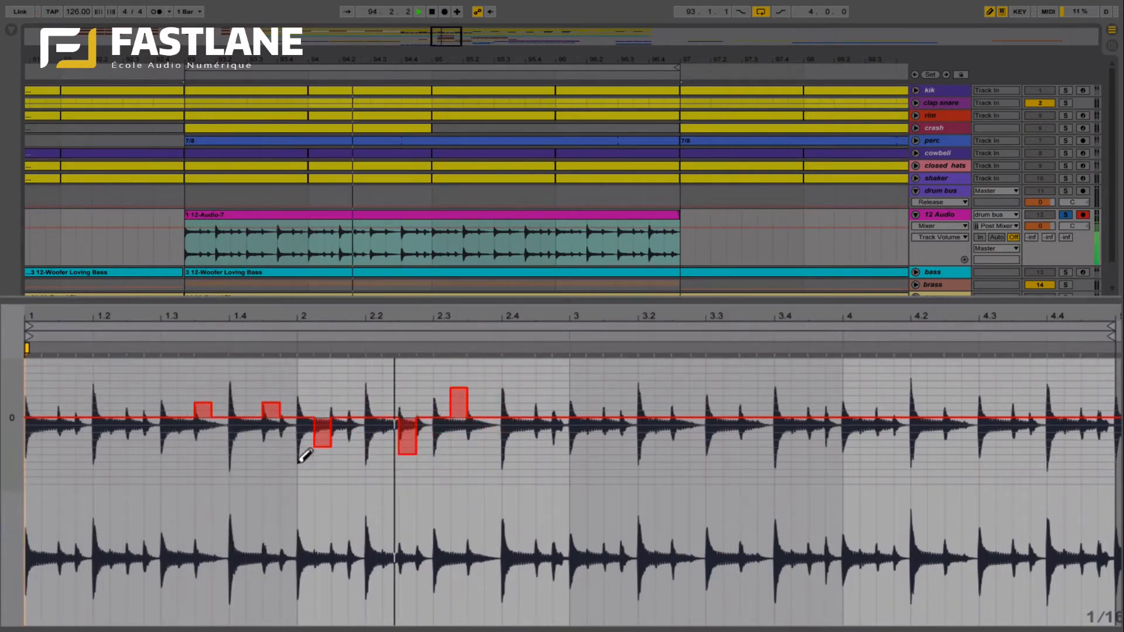
{"action": "left_click_drag", "start_coordinate": [539, 416], "coordinate": [547, 388]}
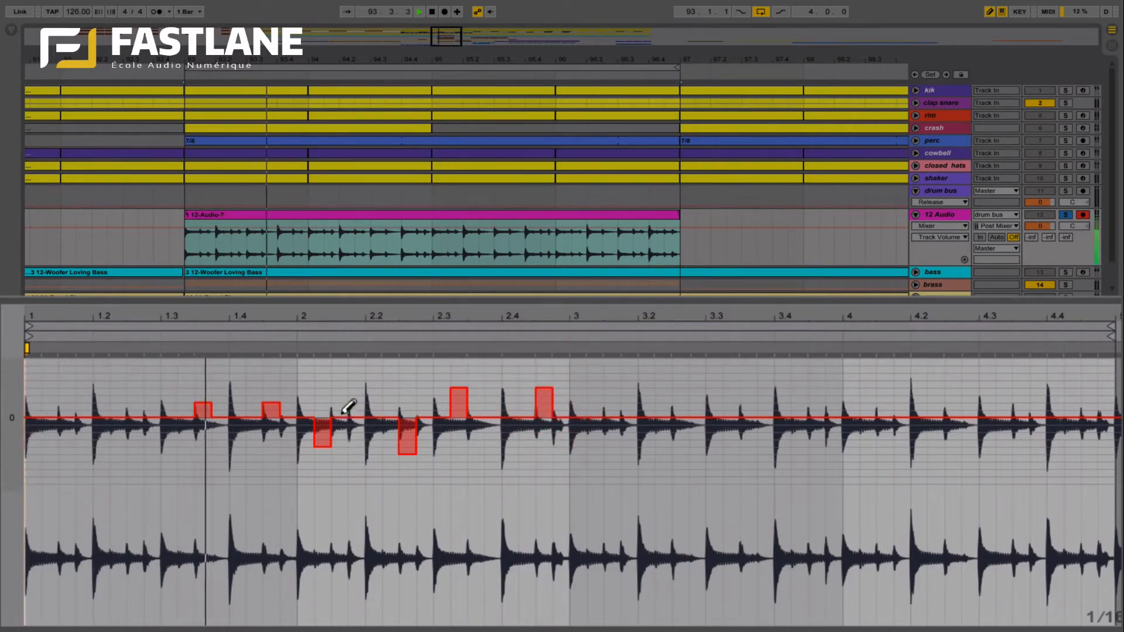
{"action": "left_click_drag", "start_coordinate": [346, 414], "coordinate": [339, 410]}
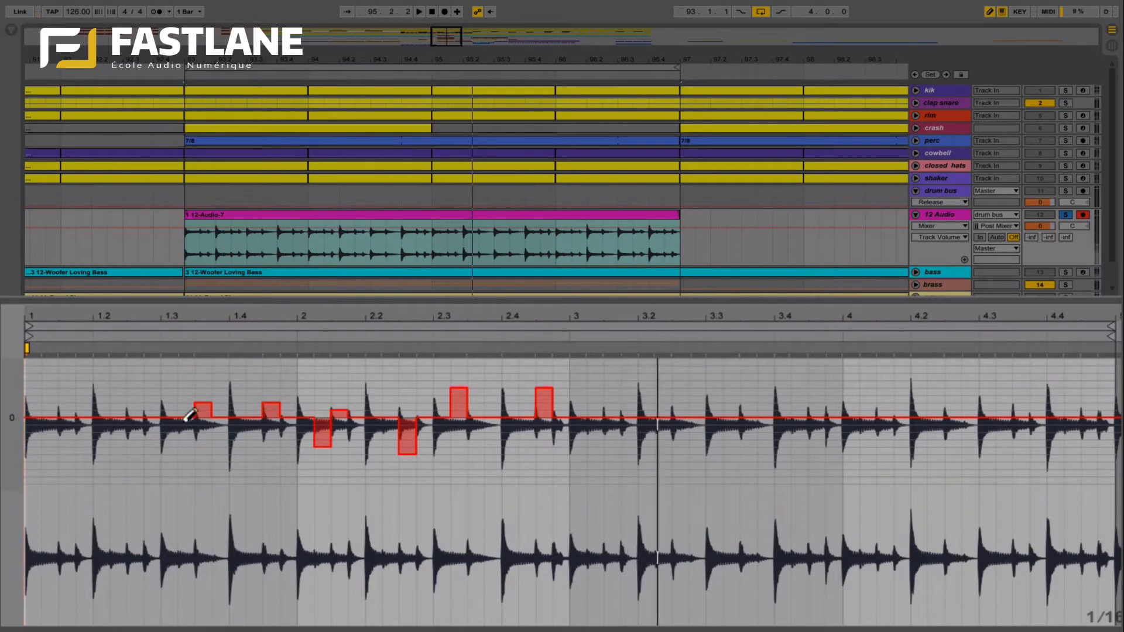
Step: Lower the sample offset midway through beat 1.2, and draw eighth-note steps raised in the second half of beat 3 and lowered in 3.2's
{"action": "left_click_drag", "start_coordinate": [129, 404], "coordinate": [138, 389]}
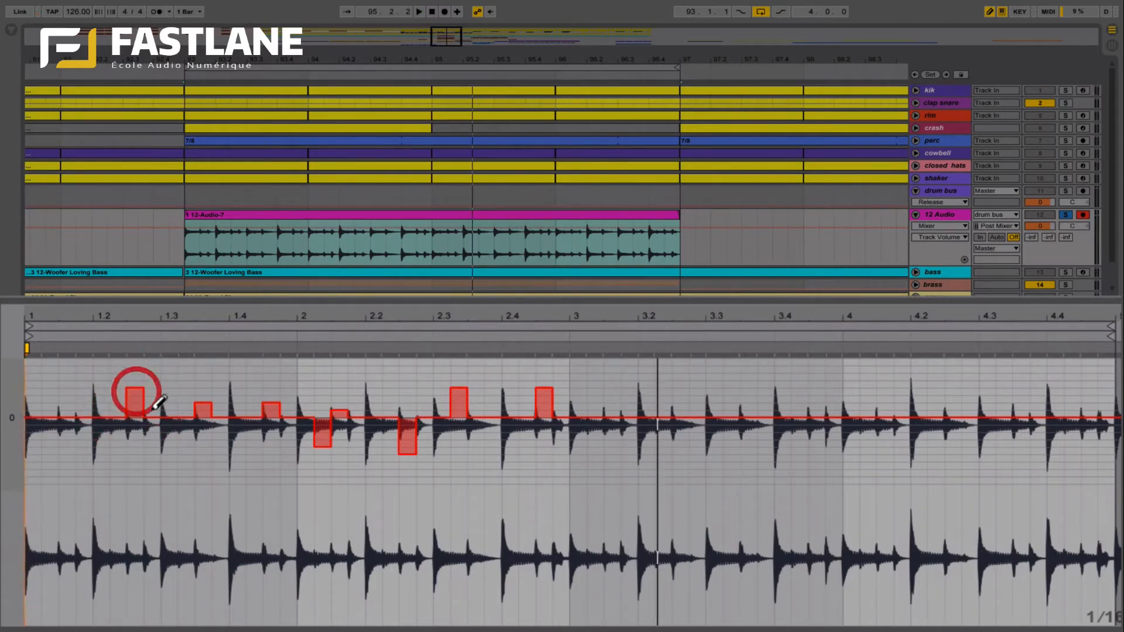
{"action": "key", "text": "super+space"}
{"action": "key", "text": "Escape"}
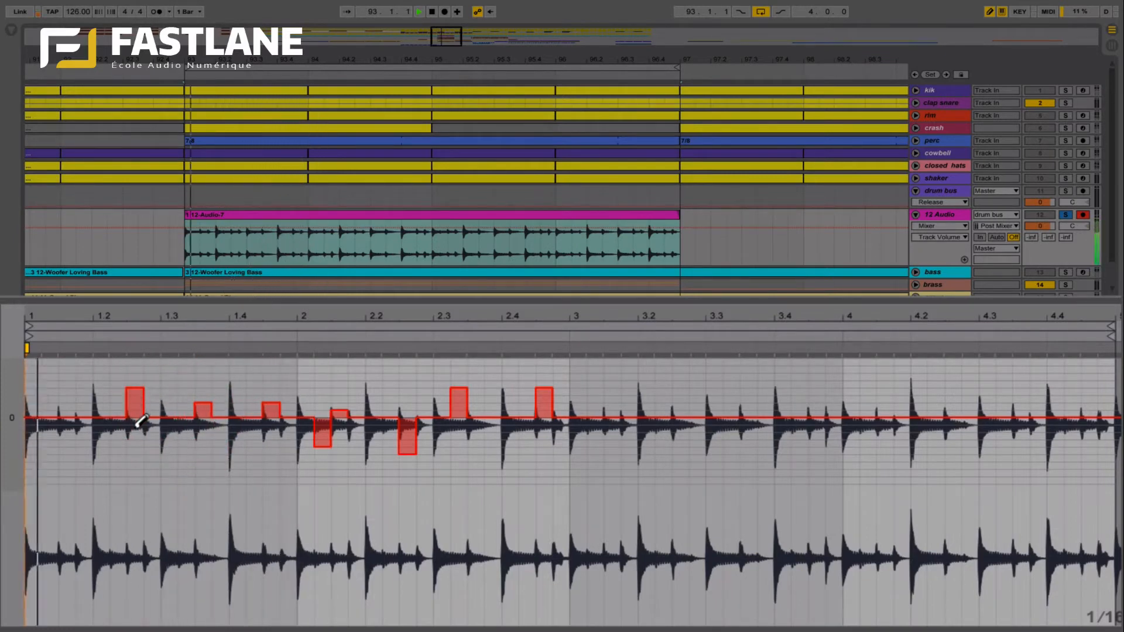
{"action": "left_click", "coordinate": [135, 446]}
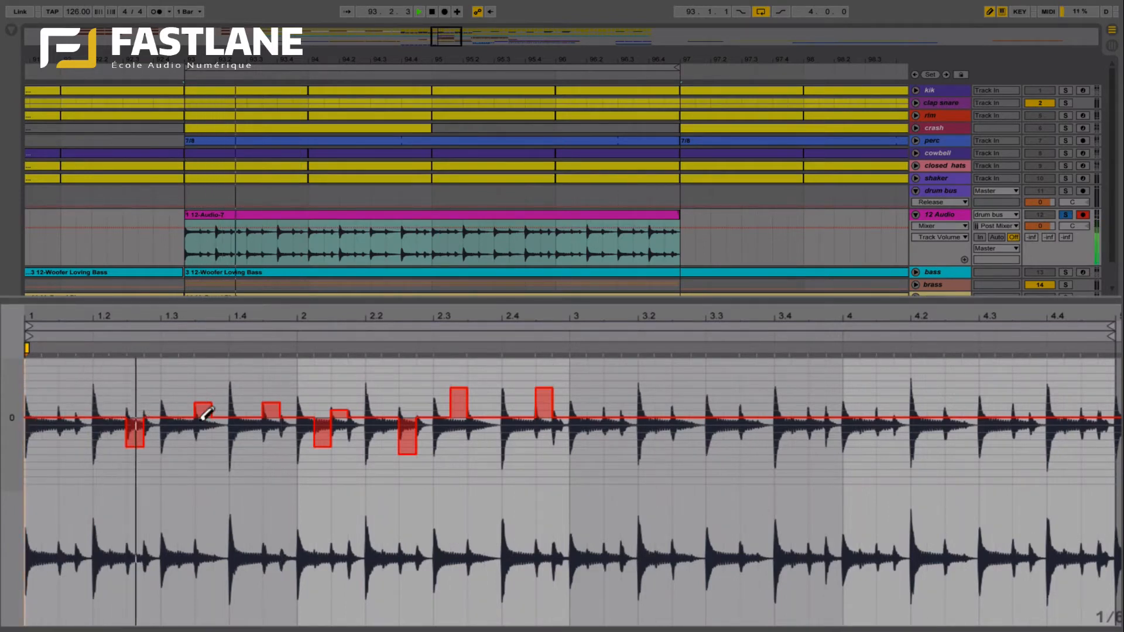
{"action": "left_click", "coordinate": [618, 403]}
{"action": "left_click", "coordinate": [683, 440]}
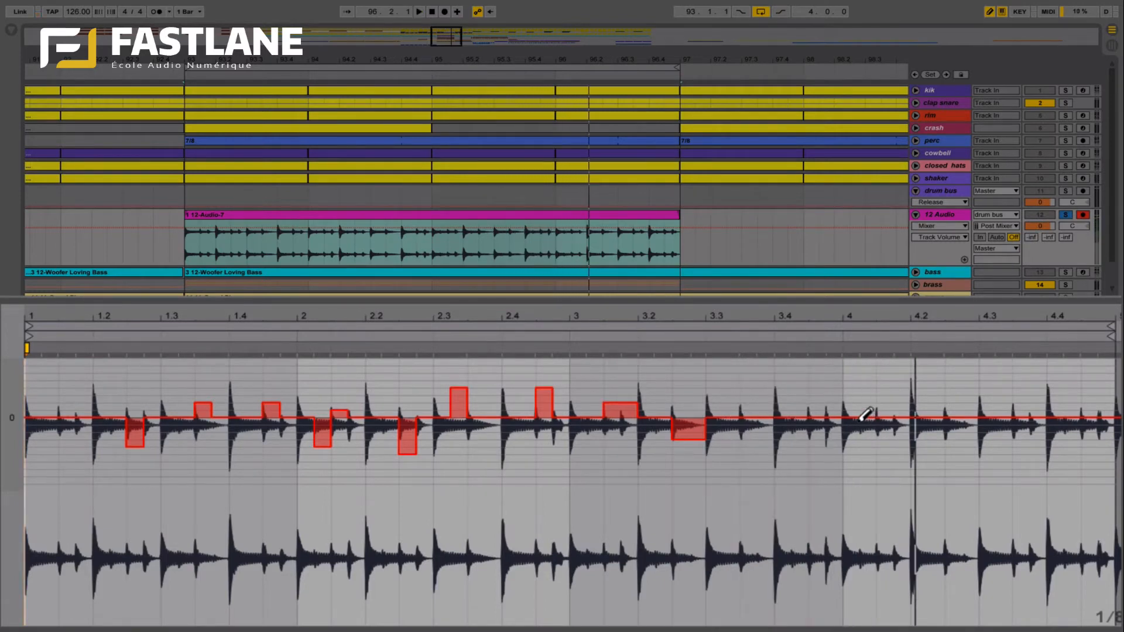
Step: Collapse the 12 Audio track and insert an audio track below the brass group, with brass as its input and recording armed
{"action": "left_click", "coordinate": [916, 215]}
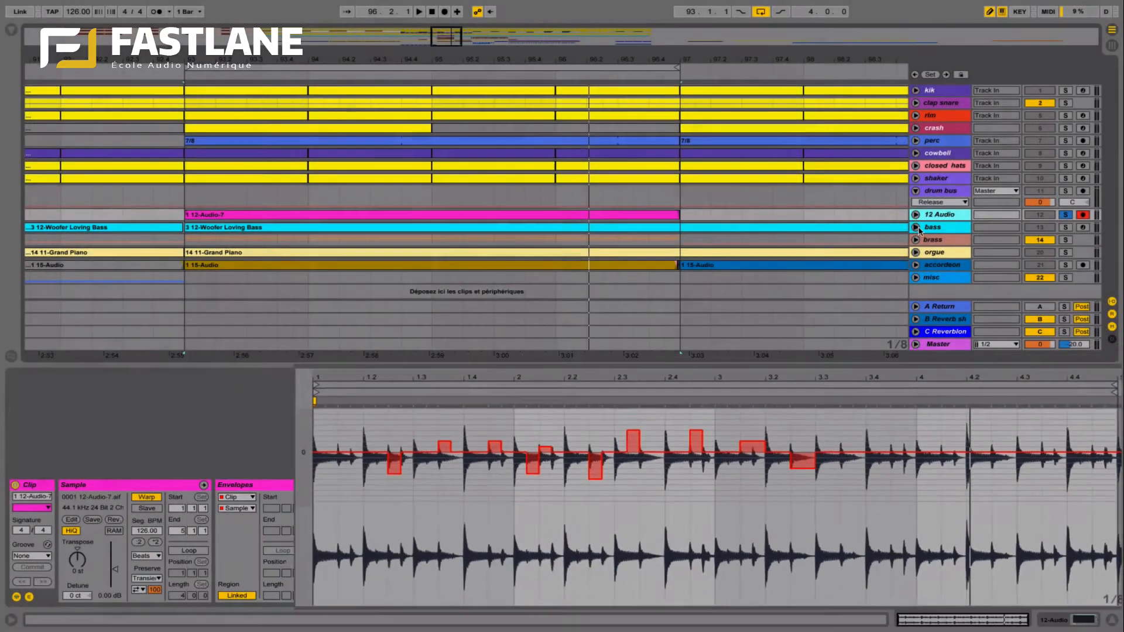
{"action": "left_click", "coordinate": [934, 240]}
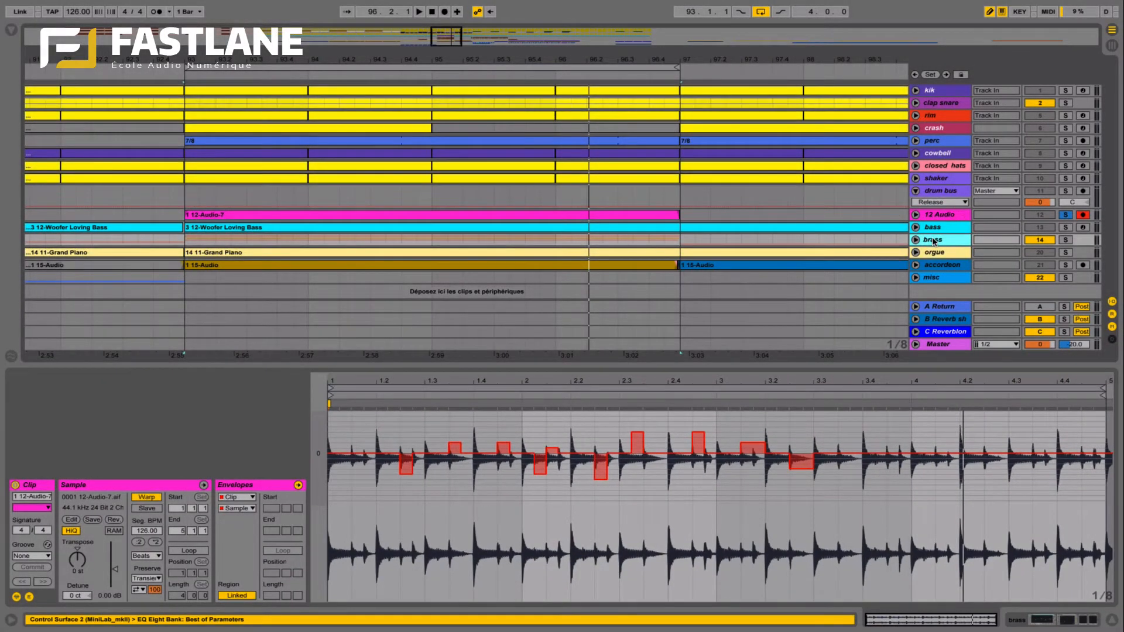
{"action": "key", "text": "super+t"}
{"action": "left_click", "coordinate": [997, 248]}
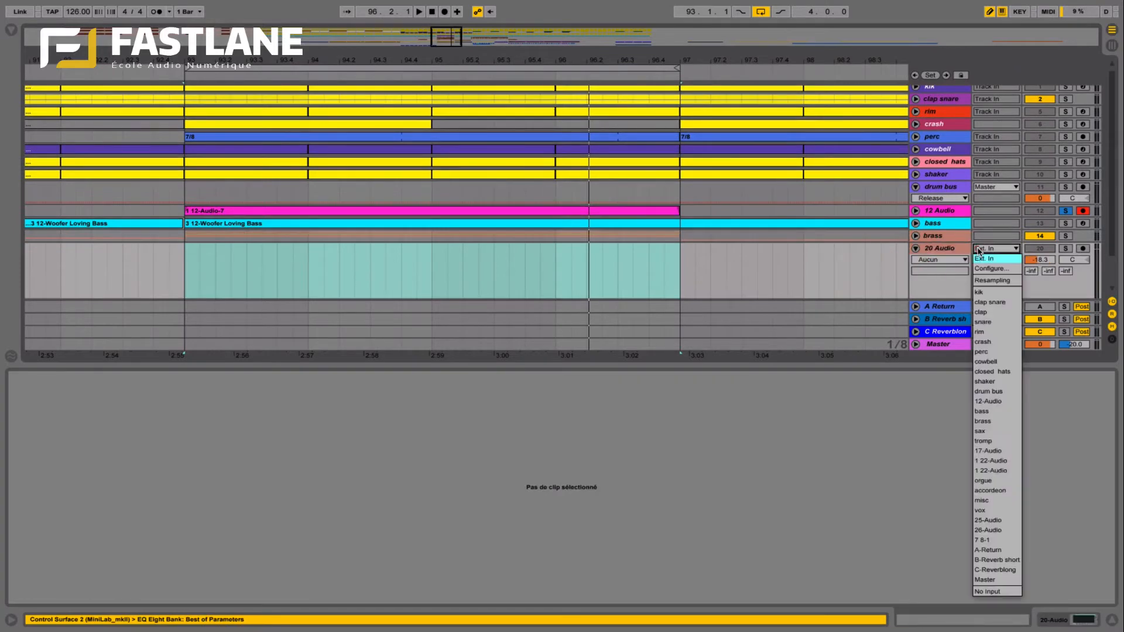
{"action": "left_click", "coordinate": [986, 421]}
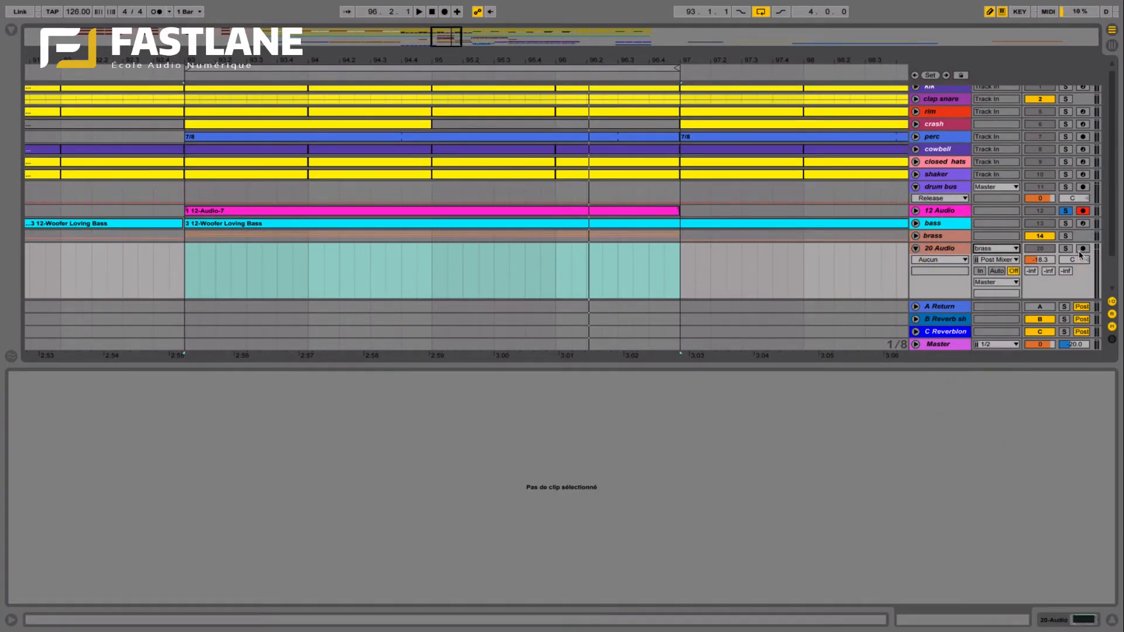
{"action": "left_click", "coordinate": [1083, 249]}
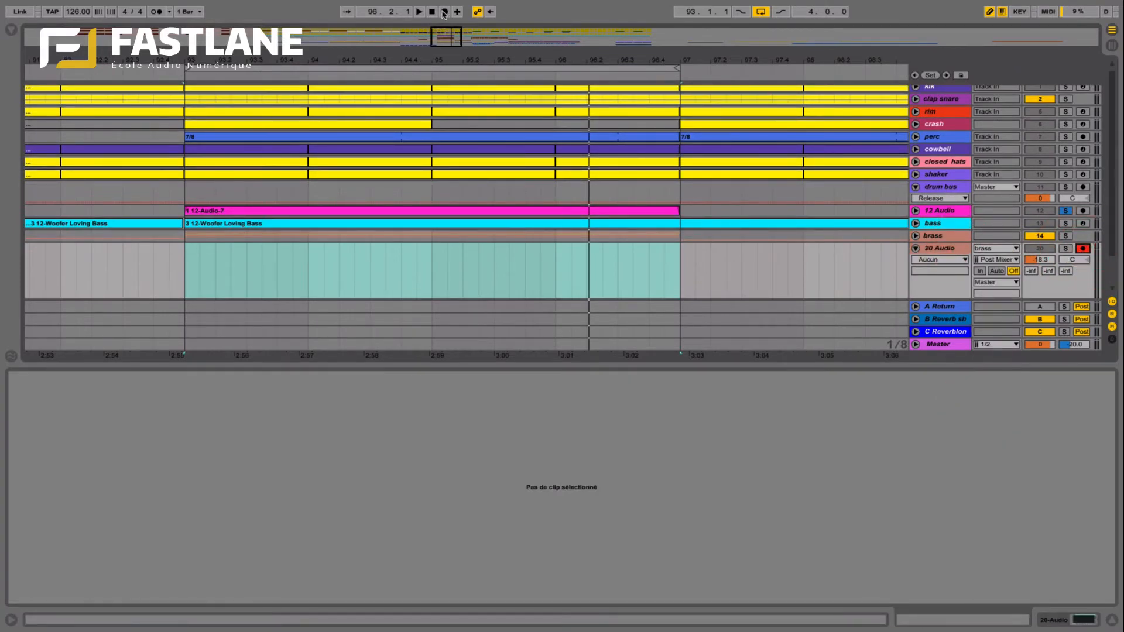
Step: Solo the brass group and record its output onto the 20 Audio track from bar 93 to bar 97
{"action": "left_click", "coordinate": [1067, 237]}
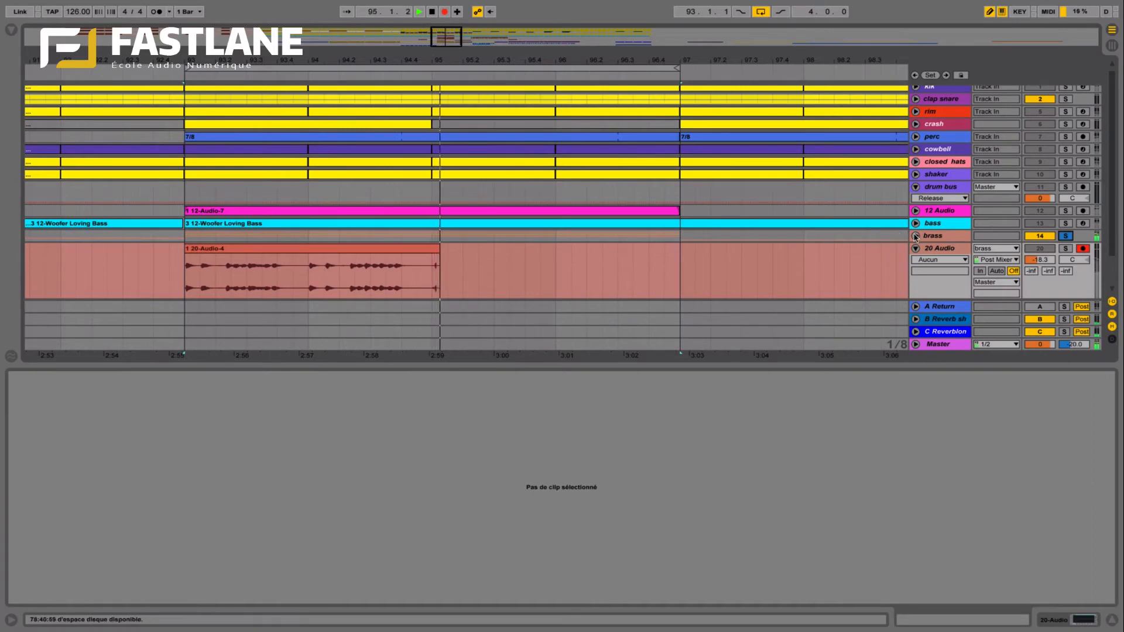
{"action": "left_click", "coordinate": [916, 235]}
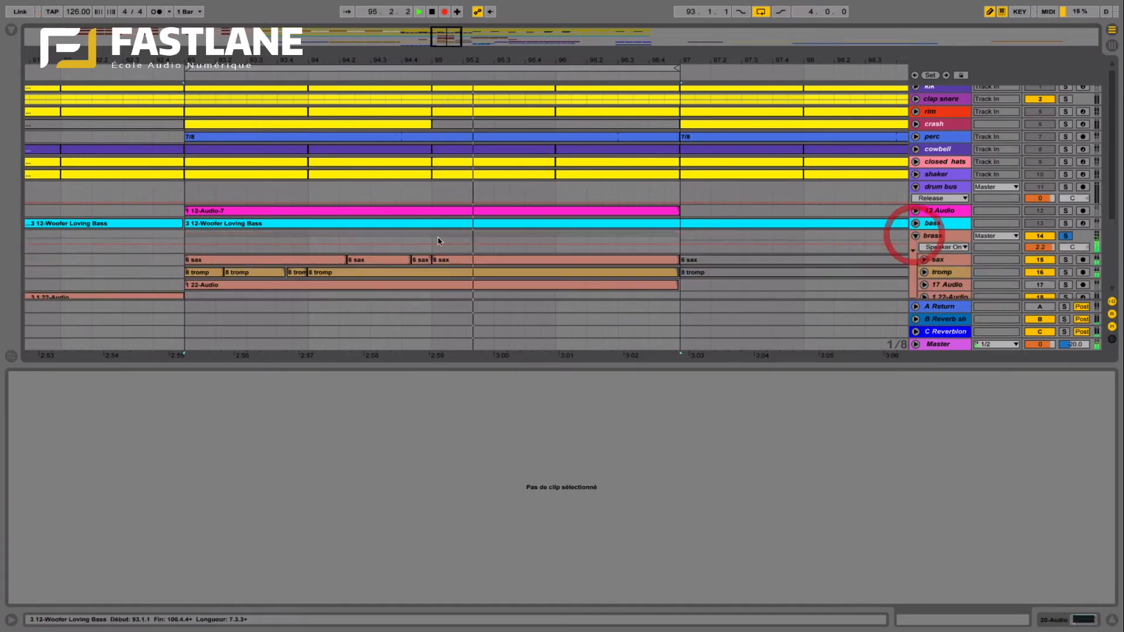
{"action": "left_click", "coordinate": [916, 236]}
{"action": "key", "text": "space"}
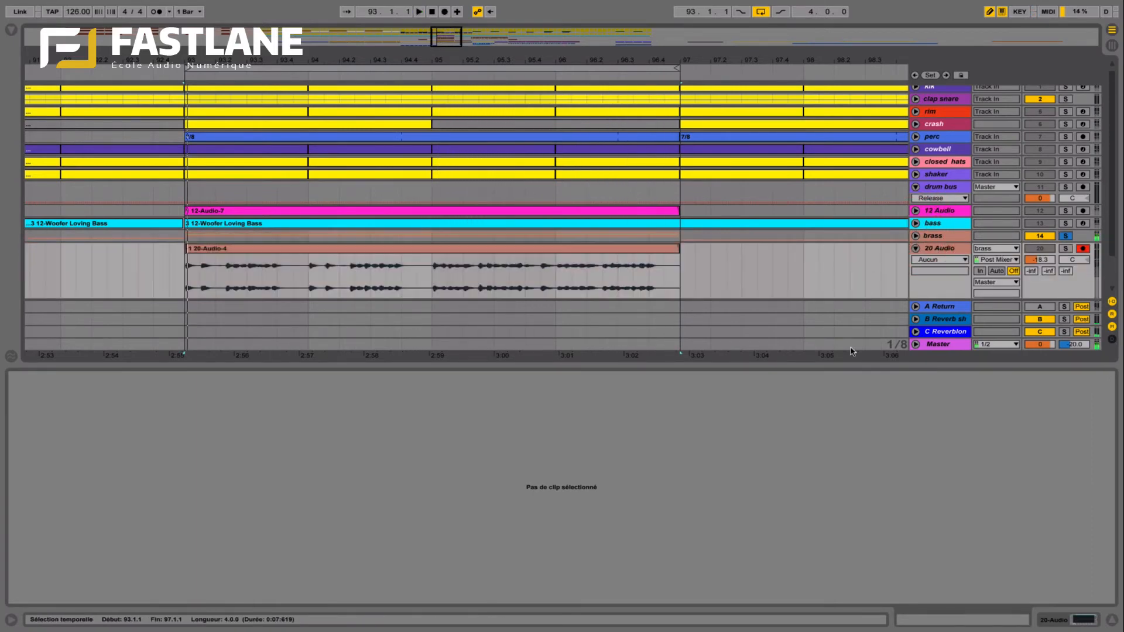
Step: Solo the orgue track and insert an audio track below it, with orgue as its input and recording armed
{"action": "left_click", "coordinate": [847, 363]}
{"action": "left_click", "coordinate": [943, 311]}
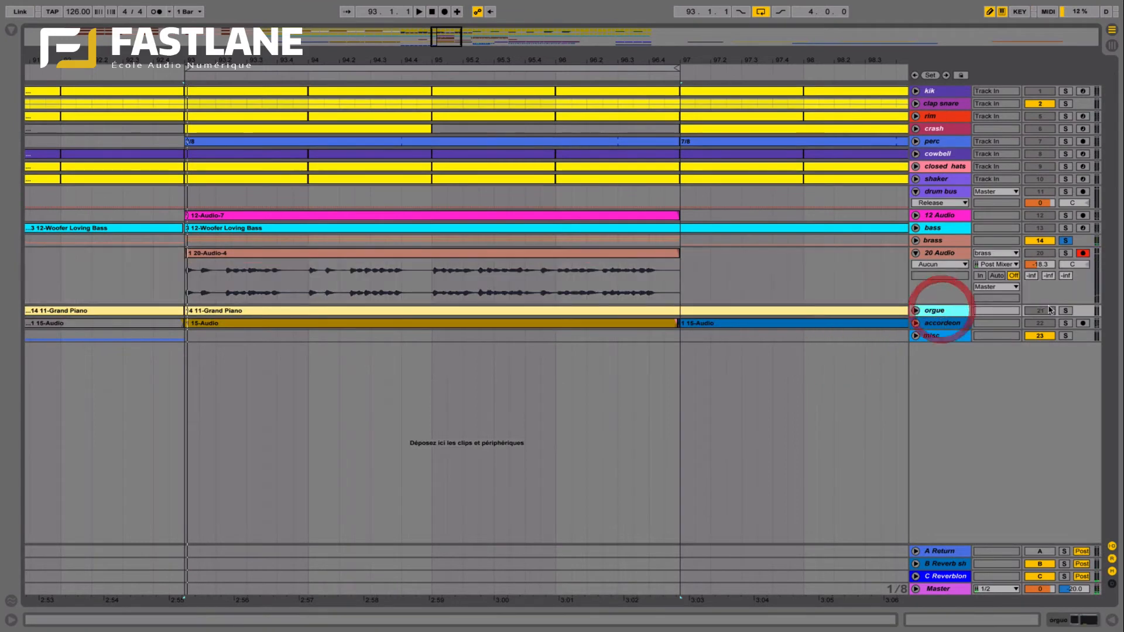
{"action": "left_click", "coordinate": [1059, 310]}
{"action": "left_click", "coordinate": [937, 311]}
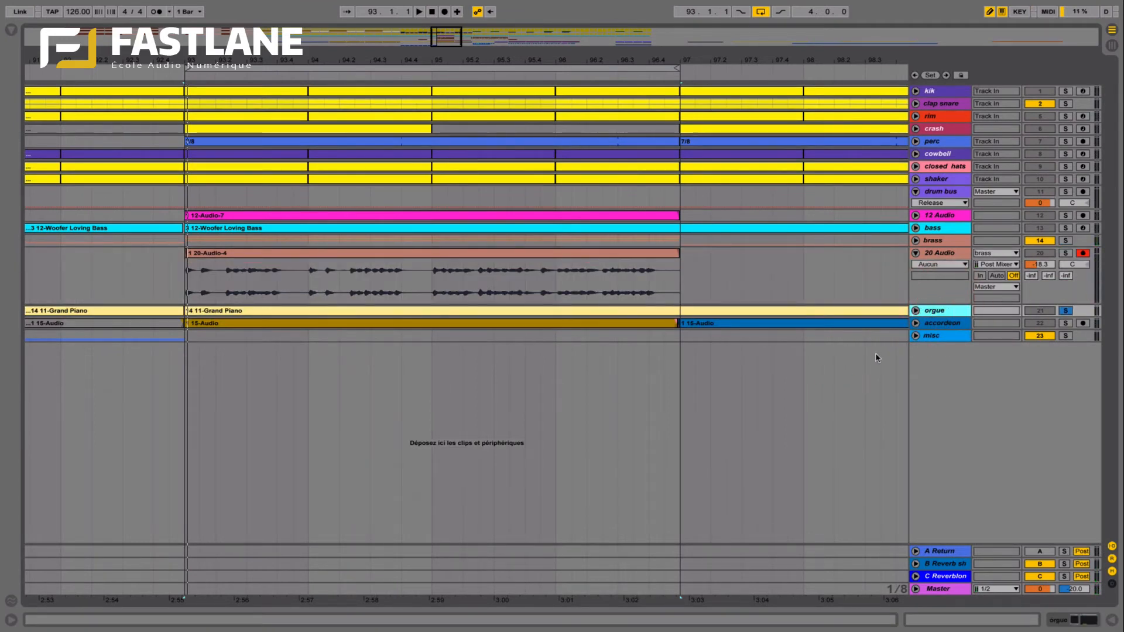
{"action": "key", "text": "ctrl+t"}
{"action": "left_click", "coordinate": [995, 325]}
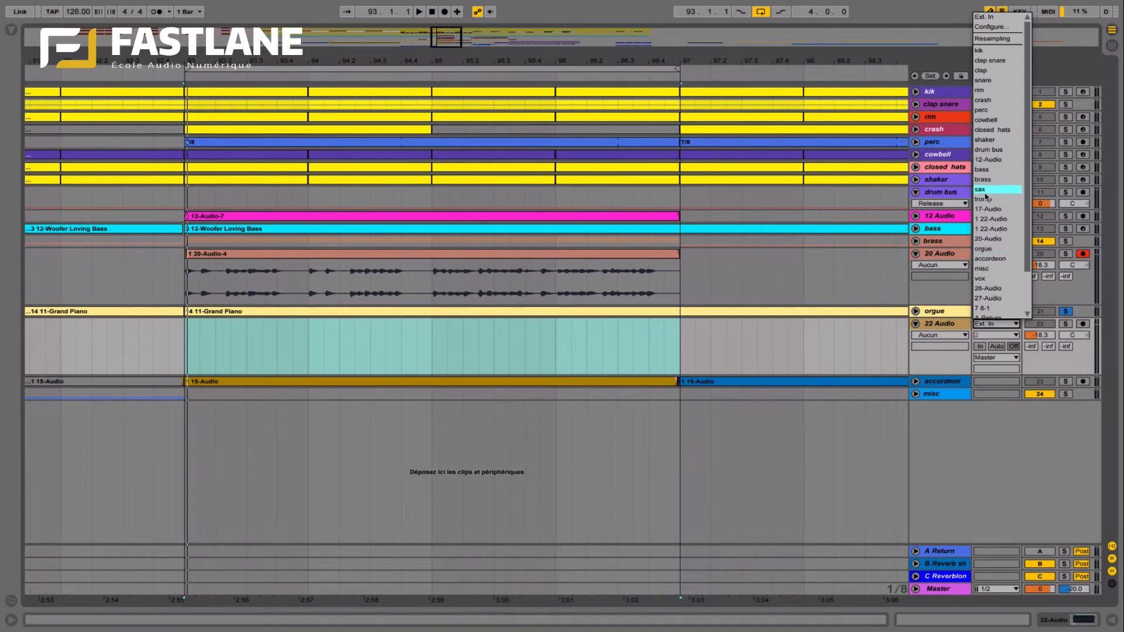
{"action": "left_click", "coordinate": [987, 250]}
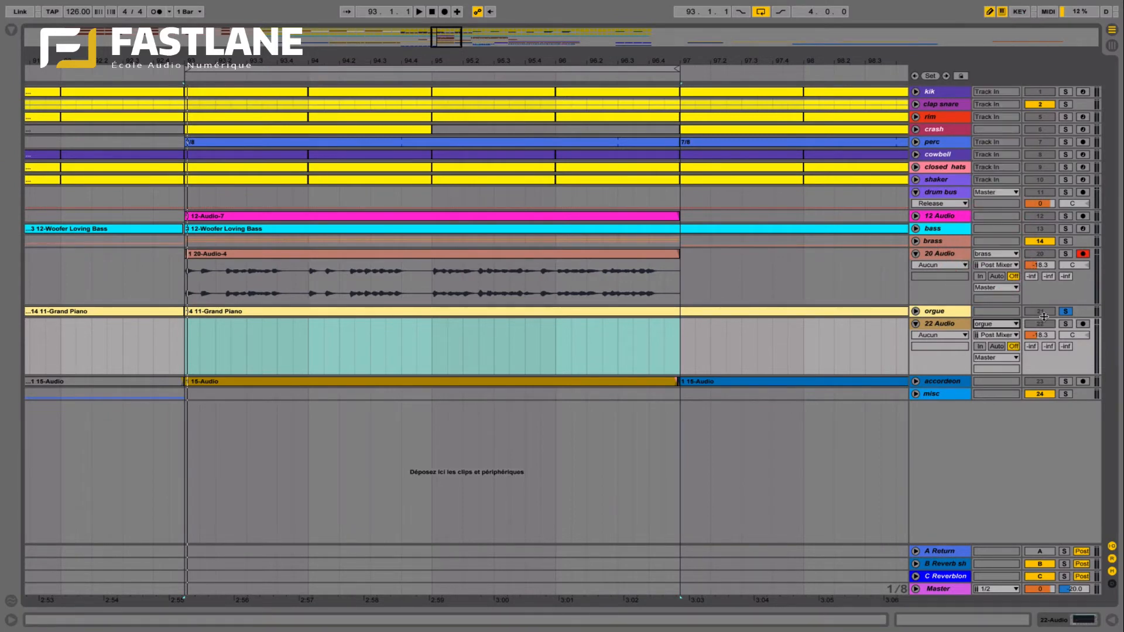
{"action": "left_click", "coordinate": [1081, 325]}
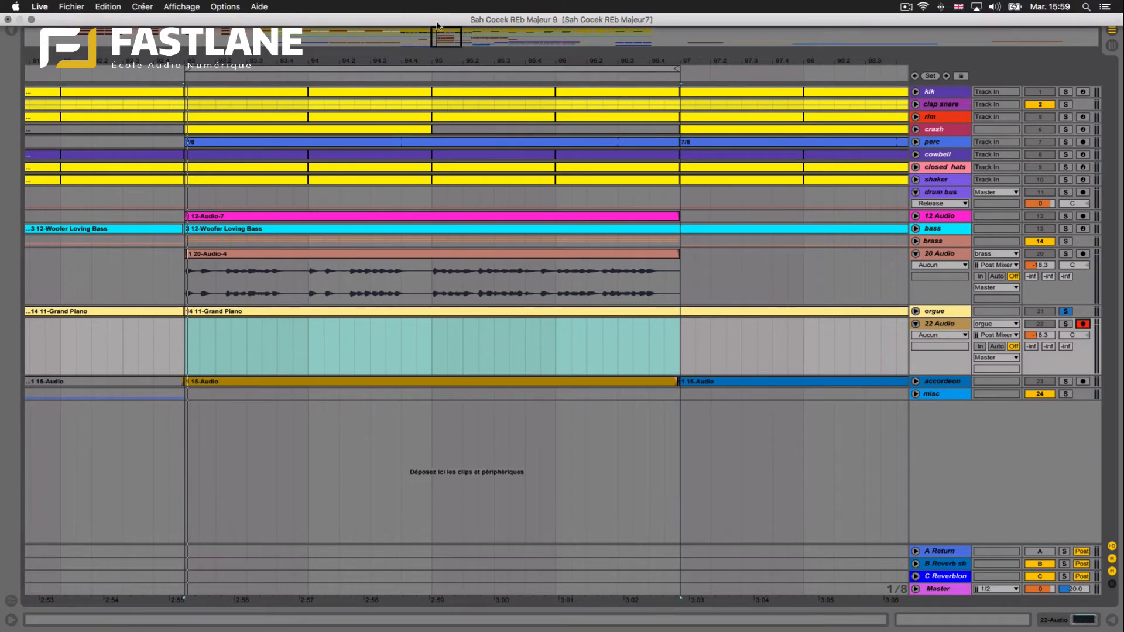
Step: Record the orgue track onto 22 Audio through bar 97 and extend the starts of both new recordings back to bar 93
{"action": "left_click", "coordinate": [444, 12]}
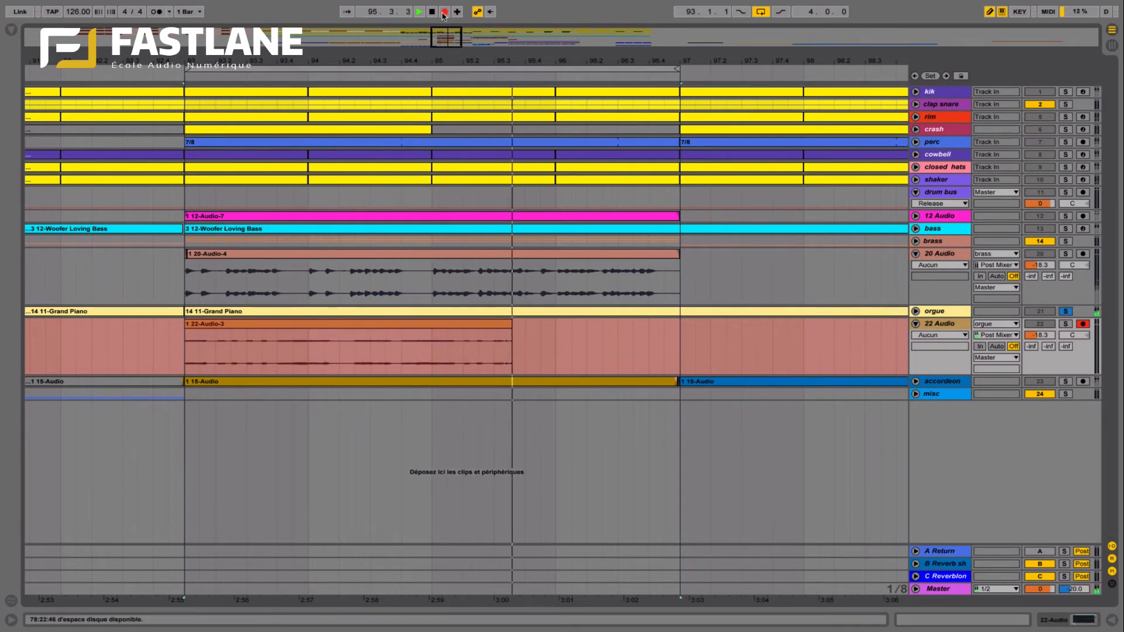
{"action": "left_click", "coordinate": [916, 311]}
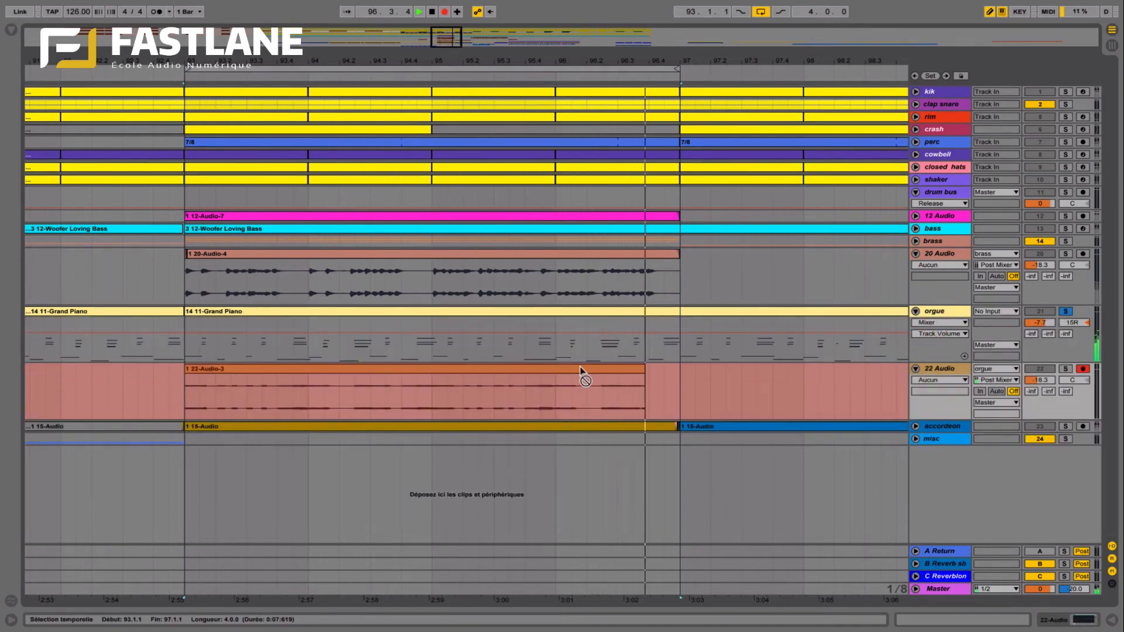
{"action": "key", "text": "space"}
{"action": "left_click", "coordinate": [186, 370]}
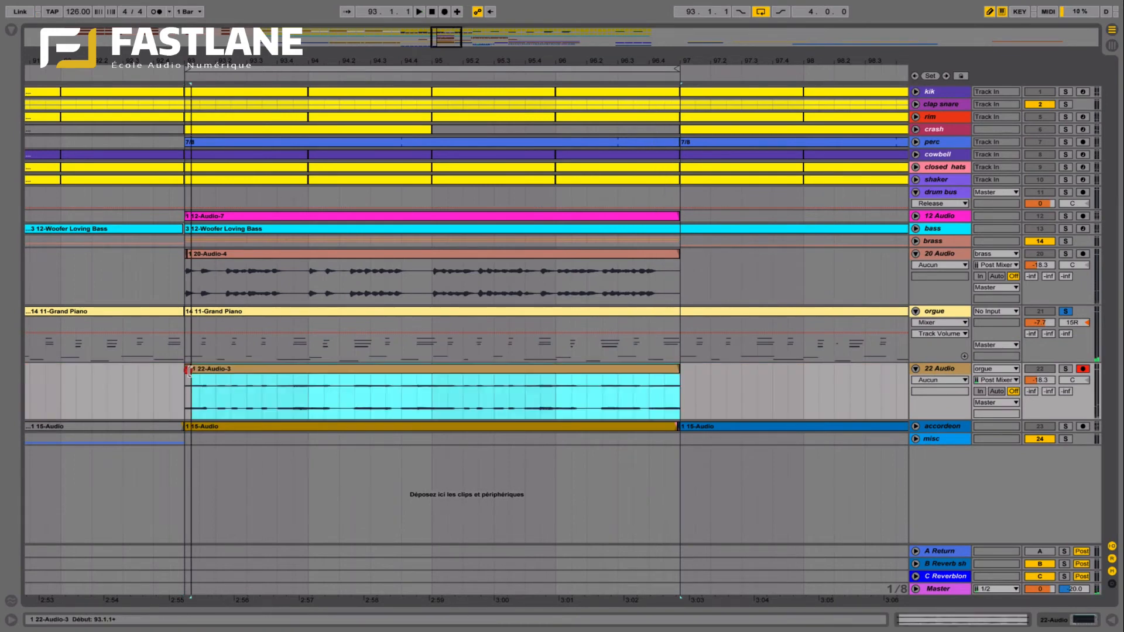
{"action": "left_click", "coordinate": [189, 255]}
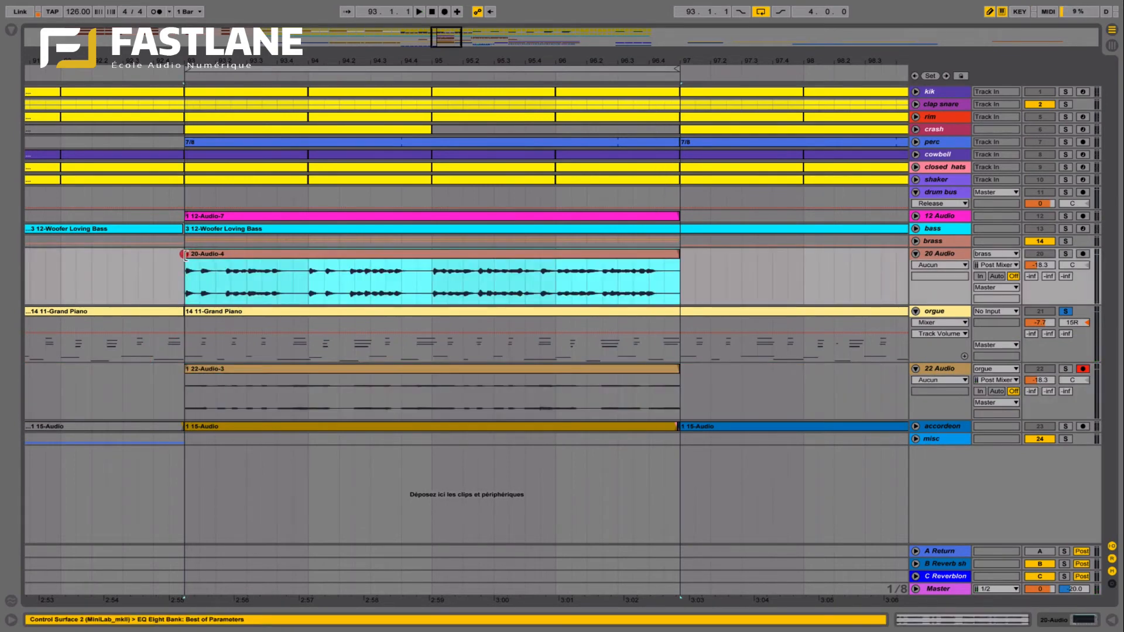
Step: Move the old orgue.alc and brass.alc clips in the current project folder to the trash
{"action": "left_click", "coordinate": [12, 31]}
{"action": "left_click", "coordinate": [140, 135], "text": "shift"}
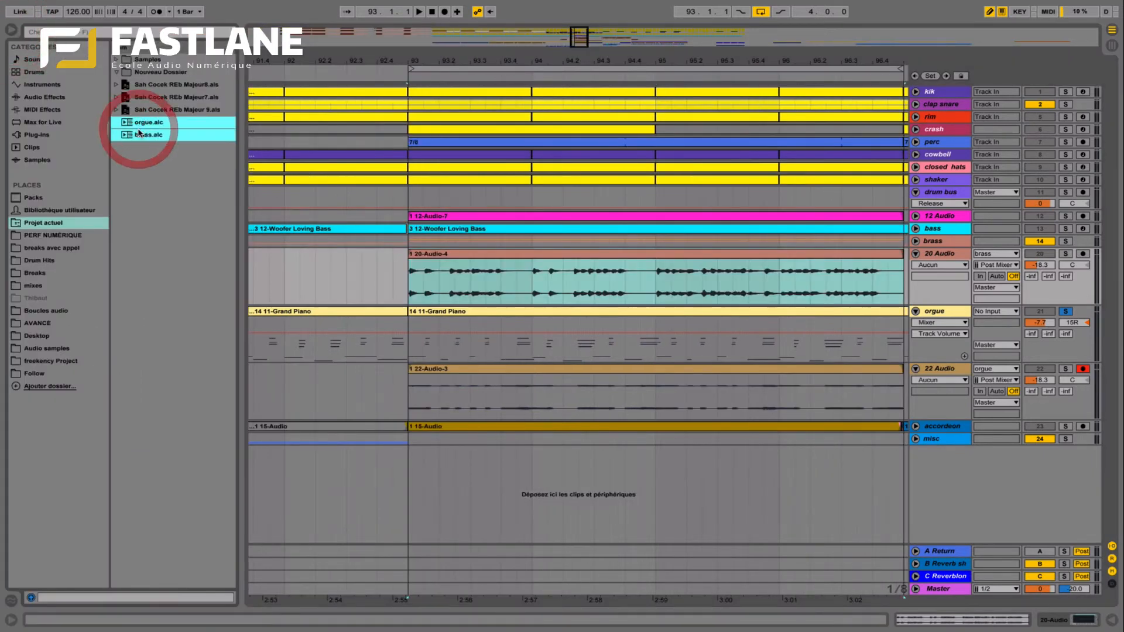
{"action": "key", "text": "Delete"}
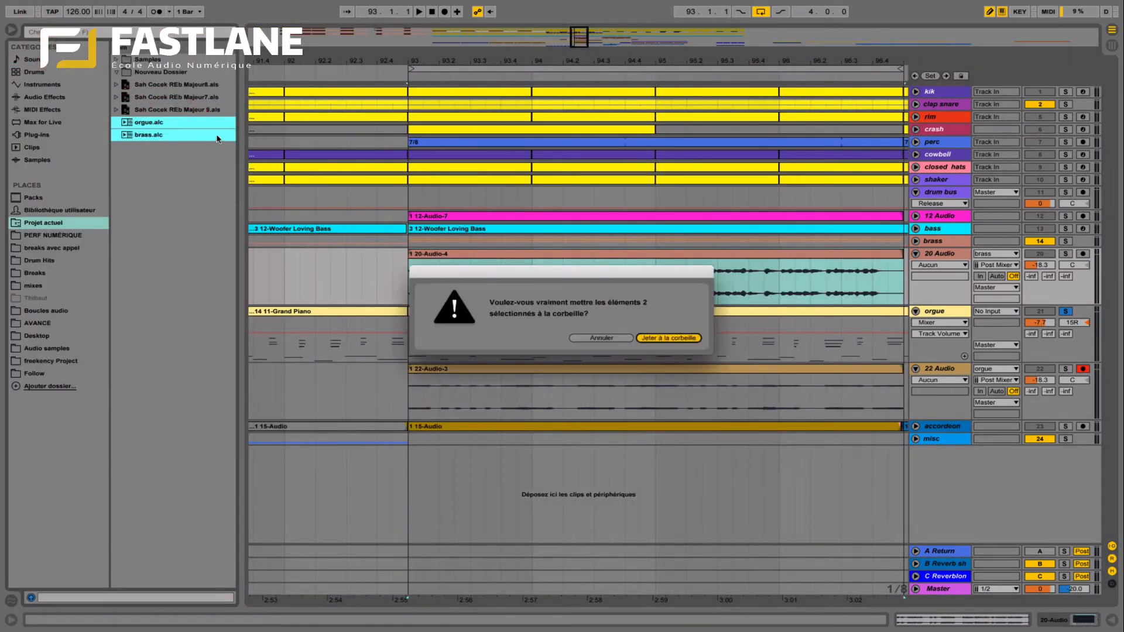
{"action": "key", "text": "Return"}
Step: Save the recorded brass and orgue clips into the current project folder, named brass and orgue
{"action": "left_click_drag", "start_coordinate": [501, 256], "coordinate": [187, 170]}
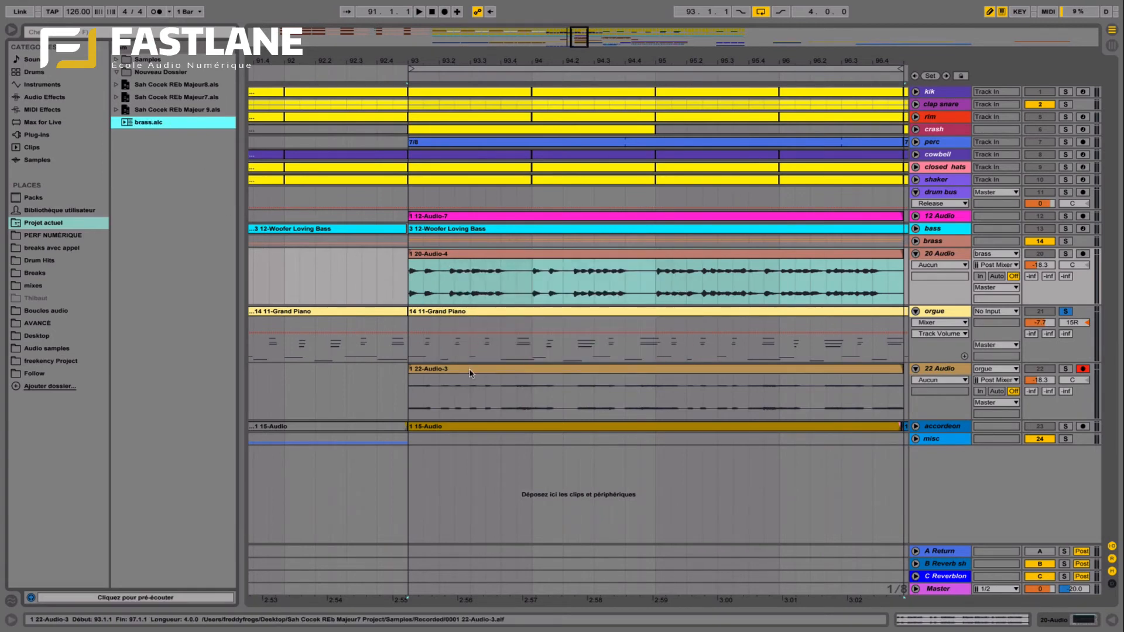
{"action": "left_click_drag", "start_coordinate": [474, 389], "coordinate": [191, 253]}
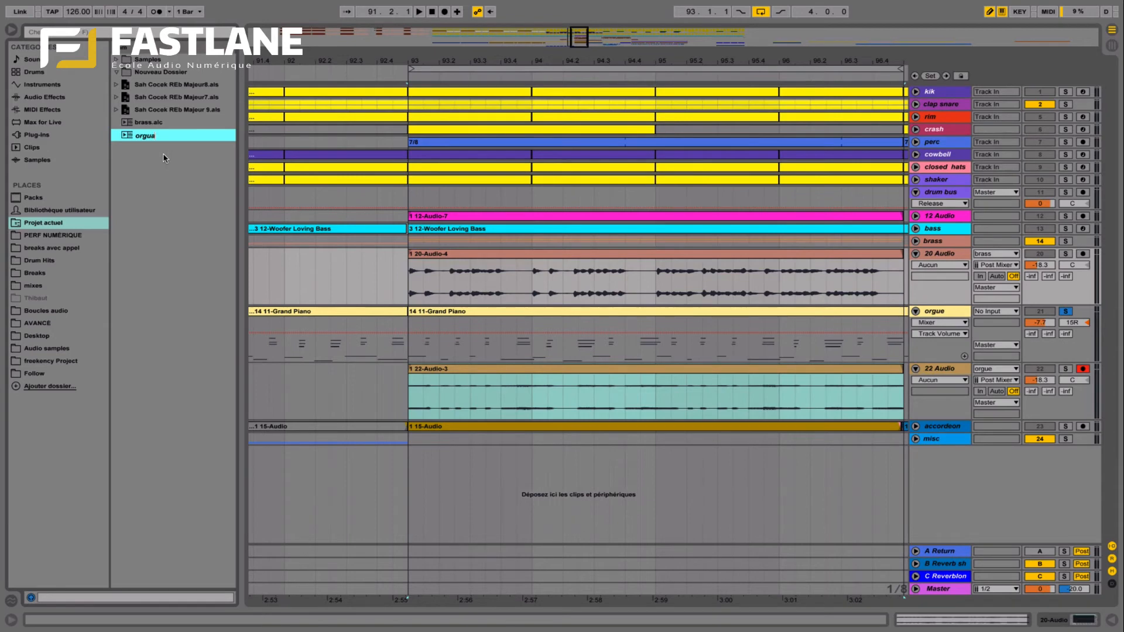
{"action": "type", "text": "orgue"}
{"action": "key", "text": "Return"}
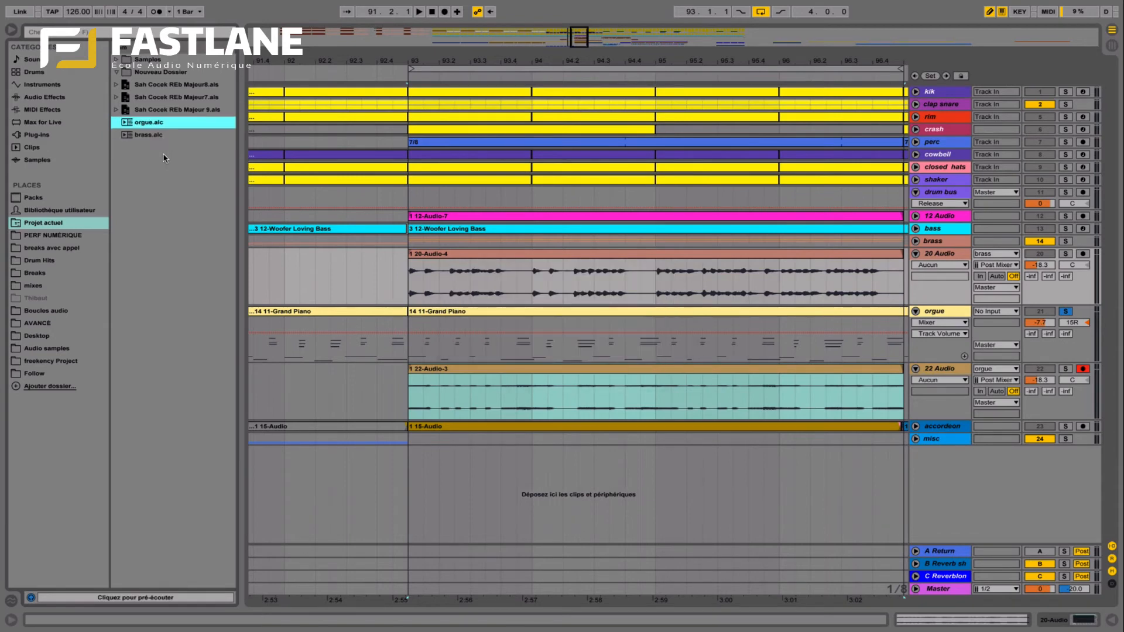
Step: Expand the 12 Audio track and copy its 12-Audio-7 clip over the recordings on the 20 Audio and 22 Audio tracks at bar 93
{"action": "left_click", "coordinate": [460, 219]}
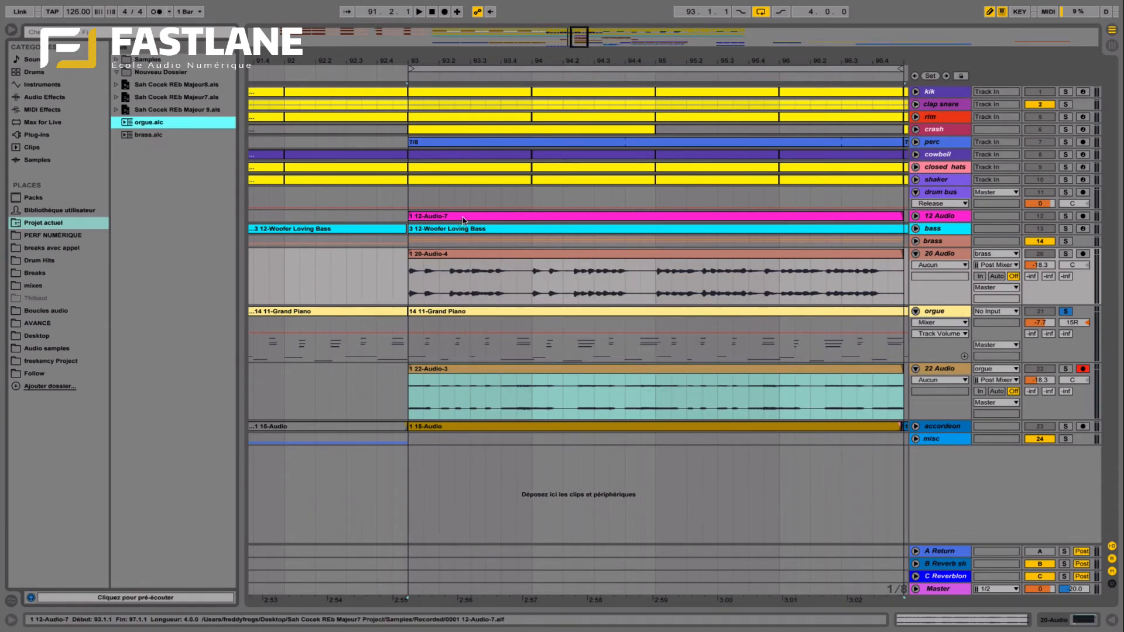
{"action": "left_click", "coordinate": [916, 217]}
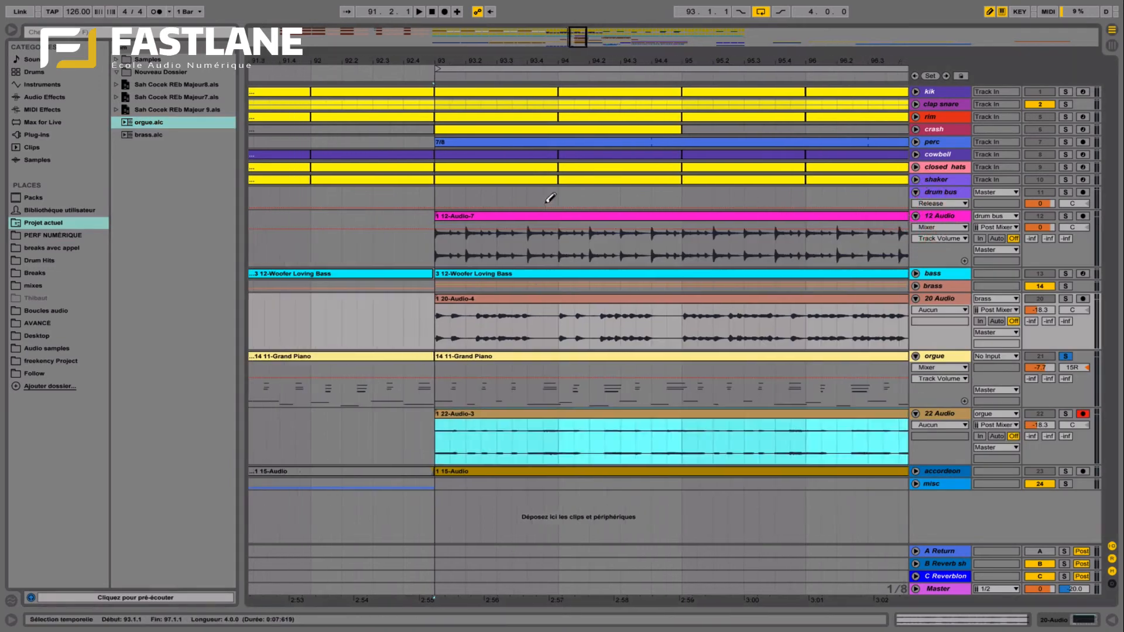
{"action": "scroll", "coordinate": [550, 198], "scroll_direction": "right", "scroll_amount": 3}
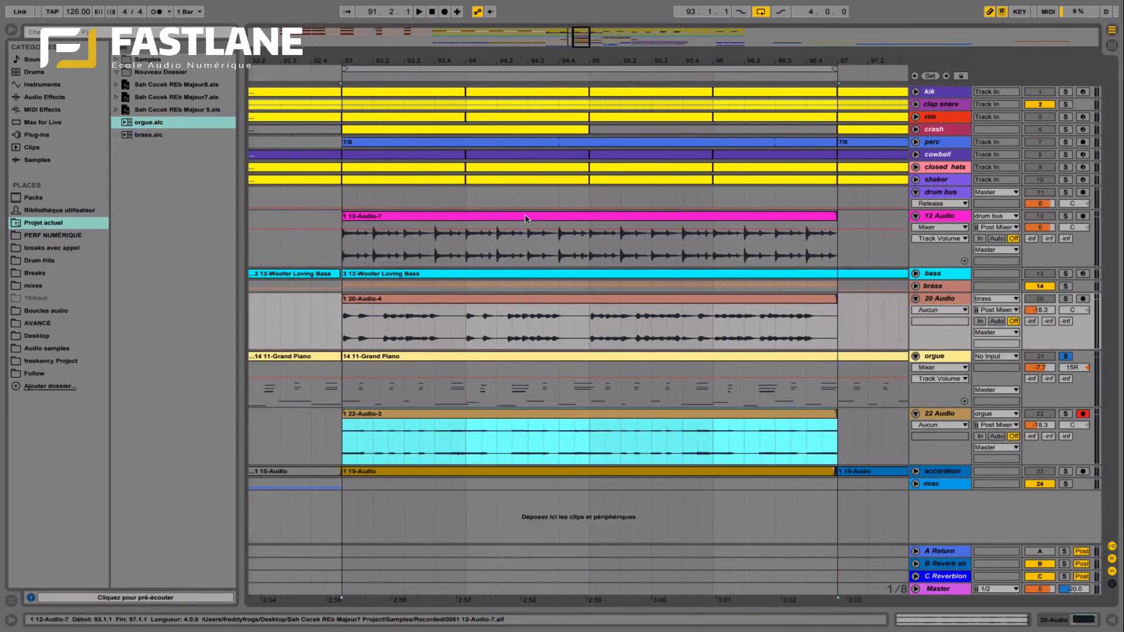
{"action": "left_click_drag", "start_coordinate": [538, 219], "coordinate": [474, 426]}
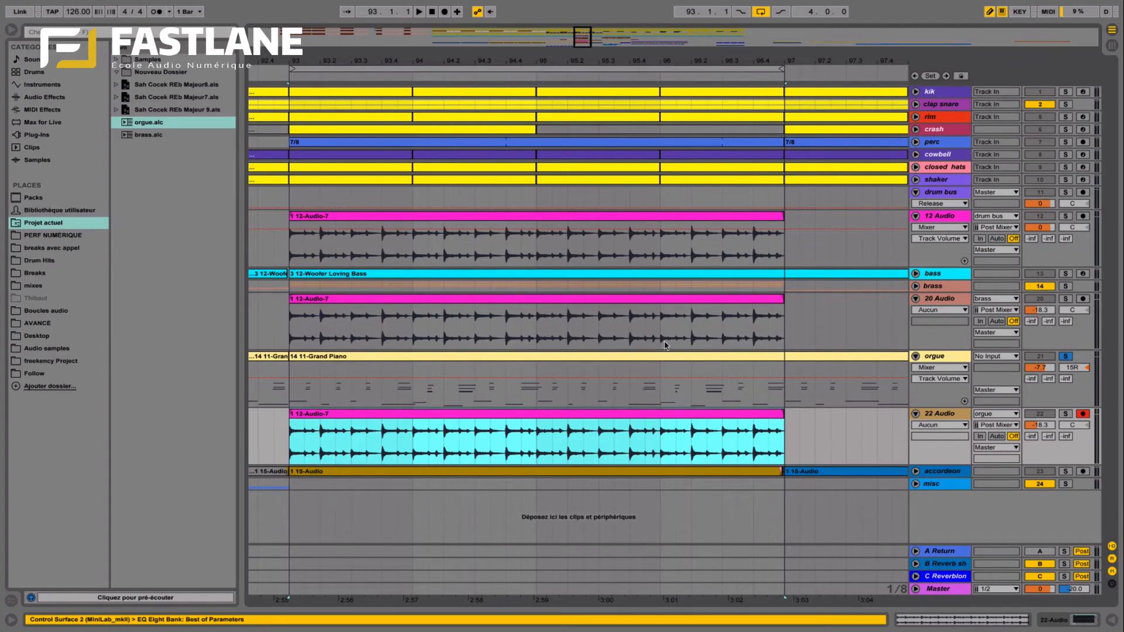
Step: Solo the 20 Audio track and replace the sample in its copied 12-Audio-7 clip with the saved brass.alc recording
{"action": "left_click", "coordinate": [1065, 299]}
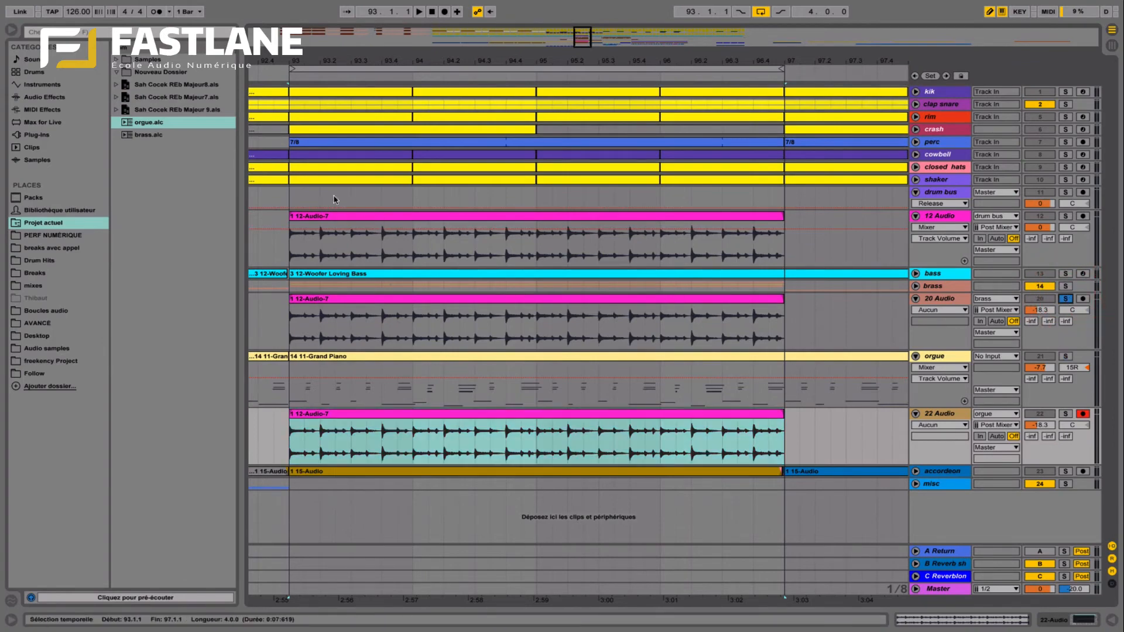
{"action": "double_click", "coordinate": [326, 298]}
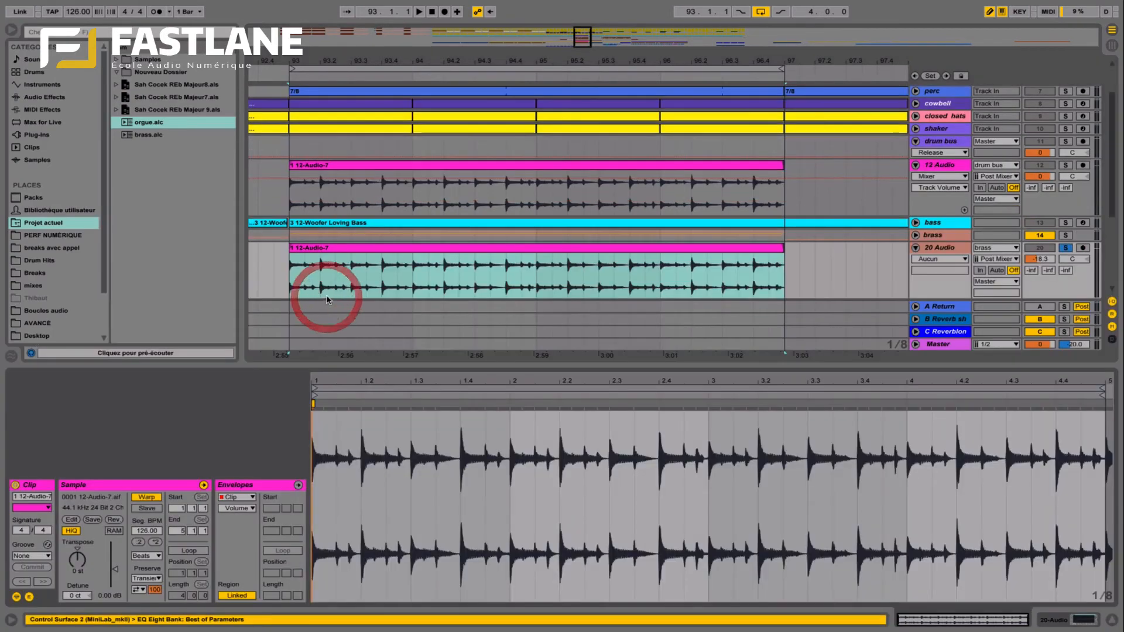
{"action": "left_click", "coordinate": [331, 249]}
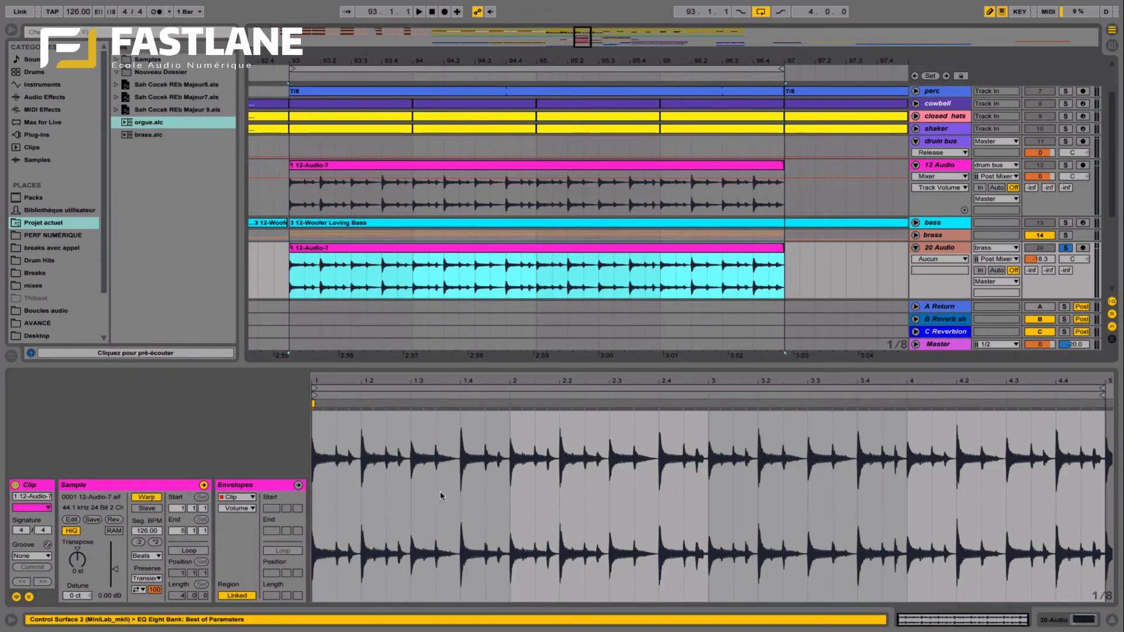
{"action": "left_click_drag", "start_coordinate": [147, 135], "coordinate": [345, 290]}
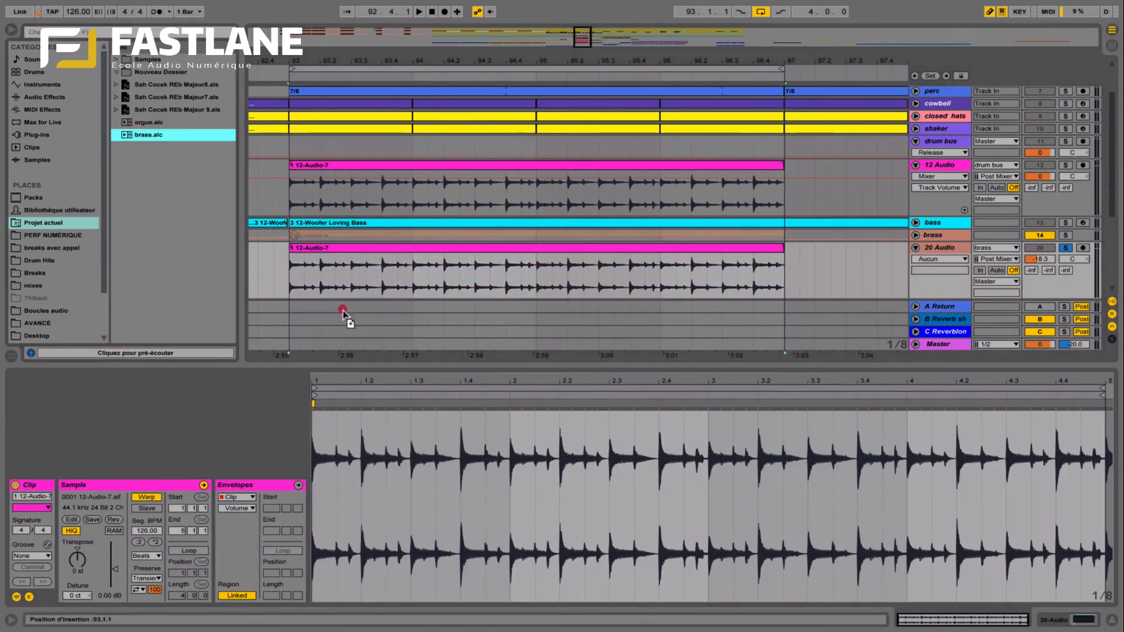
{"action": "left_click", "coordinate": [398, 460]}
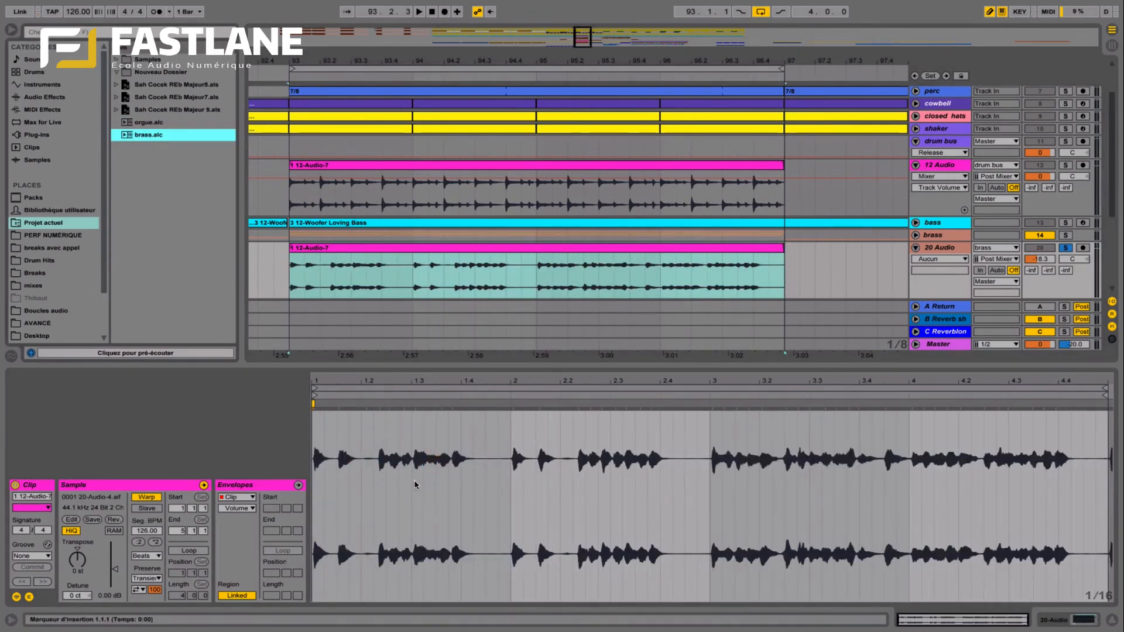
Step: Display the Sample Offset Modulation envelope of the 20 Audio clip and solo the 12 Audio track alongside it
{"action": "left_click", "coordinate": [231, 509]}
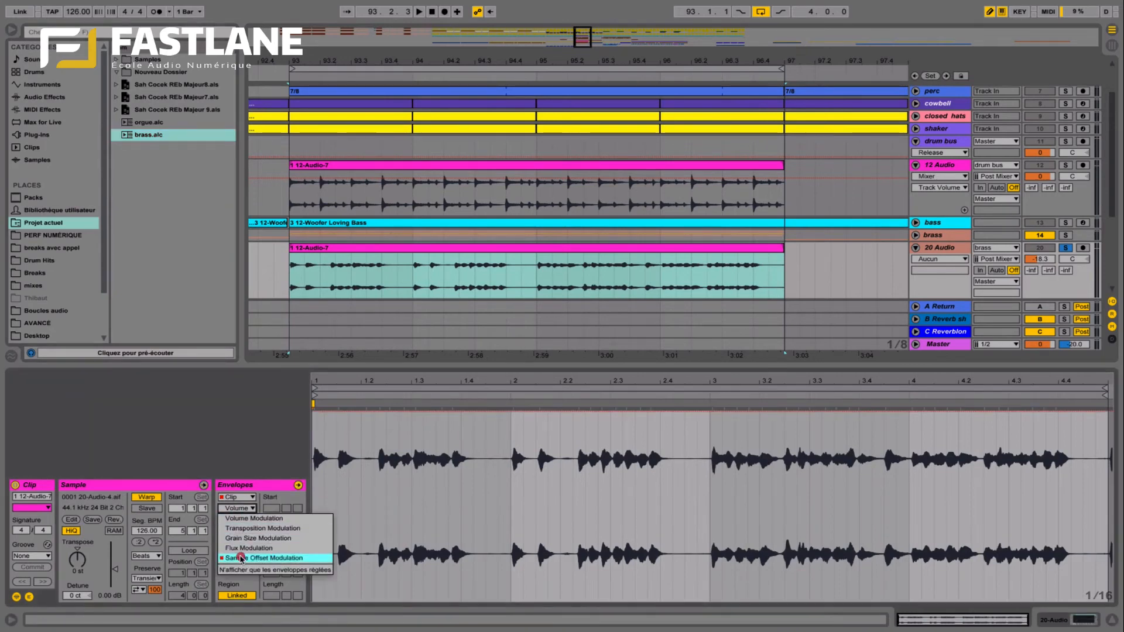
{"action": "left_click", "coordinate": [238, 559]}
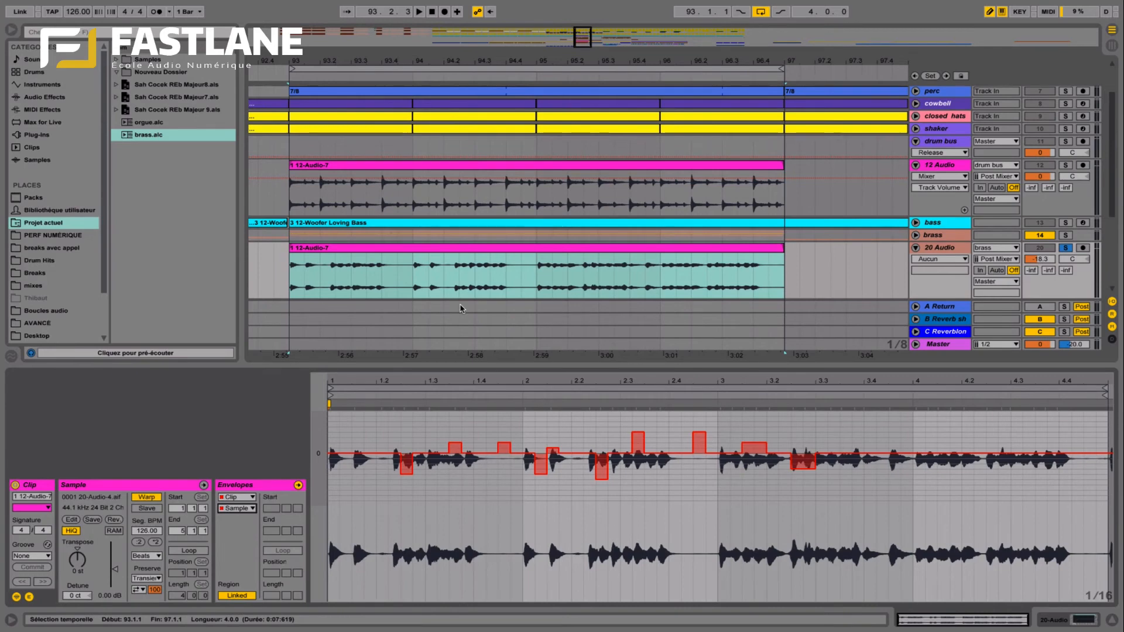
{"action": "left_click", "coordinate": [1066, 166]}
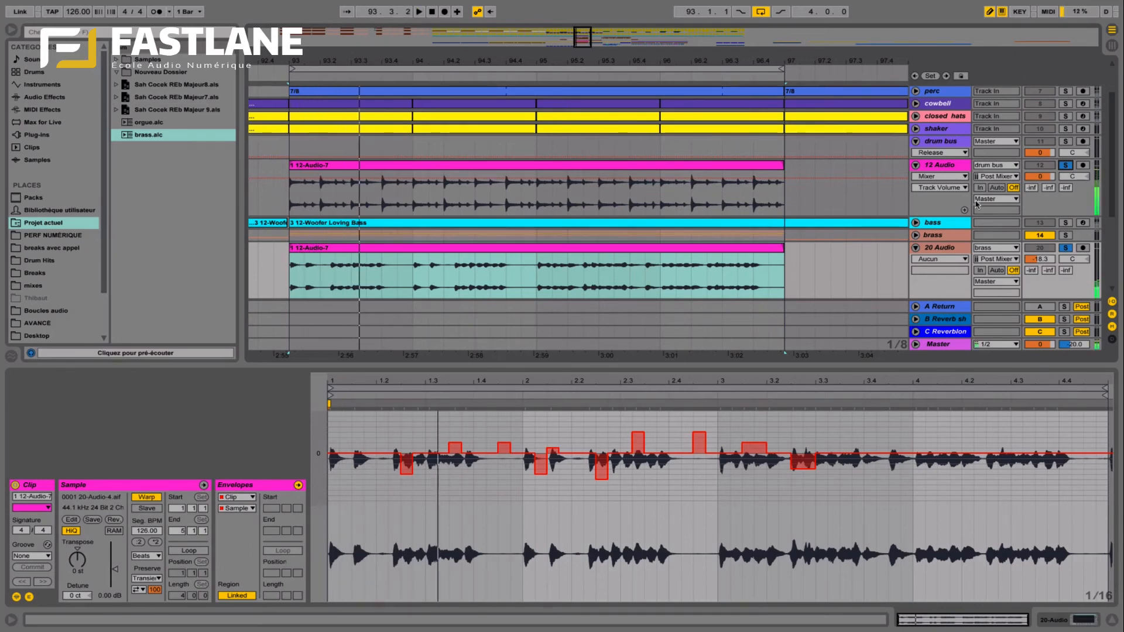
Step: Reset the 20 Audio track's volume to 0 and flatten its clip's two Sample Offset Modulation steps between 2.2 and 2.4 during playback
{"action": "double_click", "coordinate": [1039, 260]}
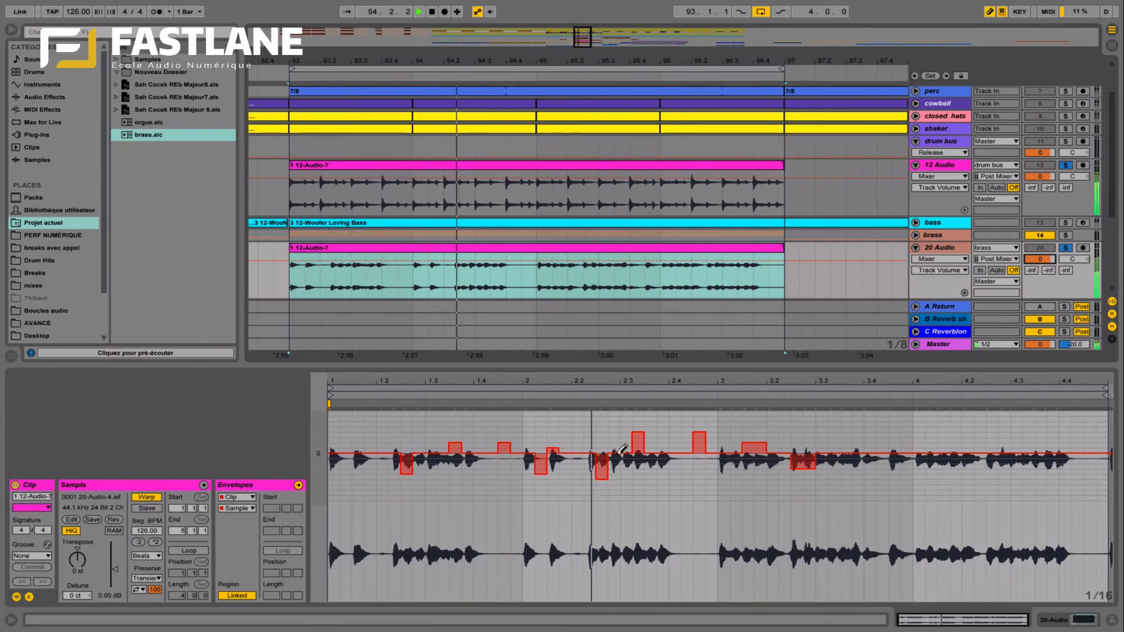
{"action": "left_click_drag", "start_coordinate": [591, 452], "coordinate": [644, 451]}
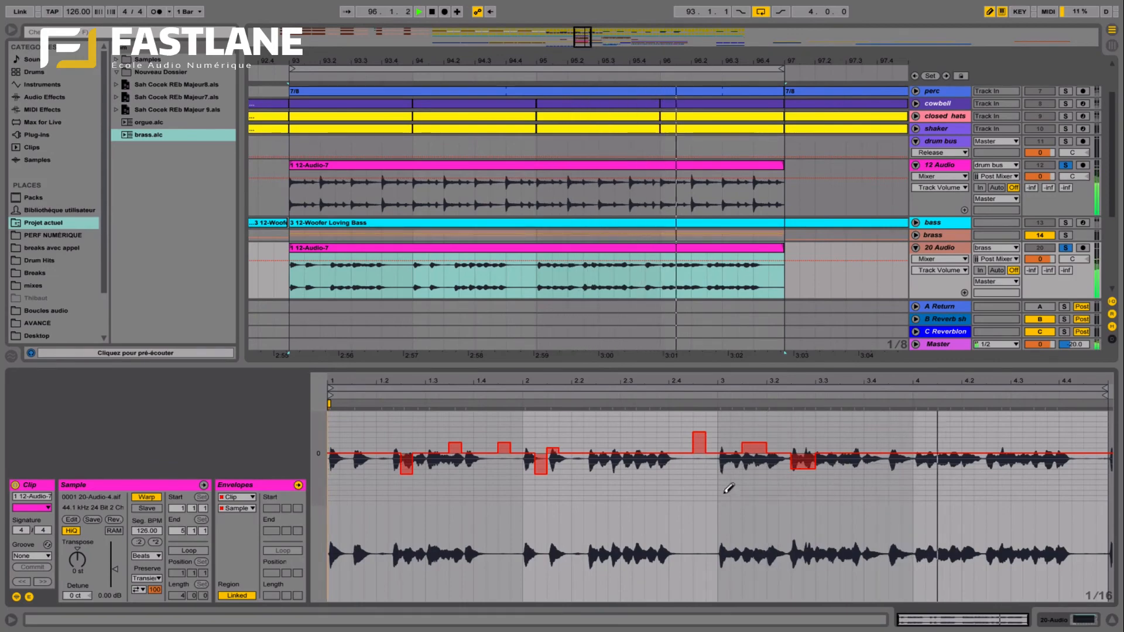
{"action": "key", "text": "space"}
Step: Replace the sample in the 22 Audio track's copied 12-Audio-7 clip with the saved orgue.alc recording
{"action": "scroll", "coordinate": [790, 226], "scroll_direction": "down", "scroll_amount": 3}
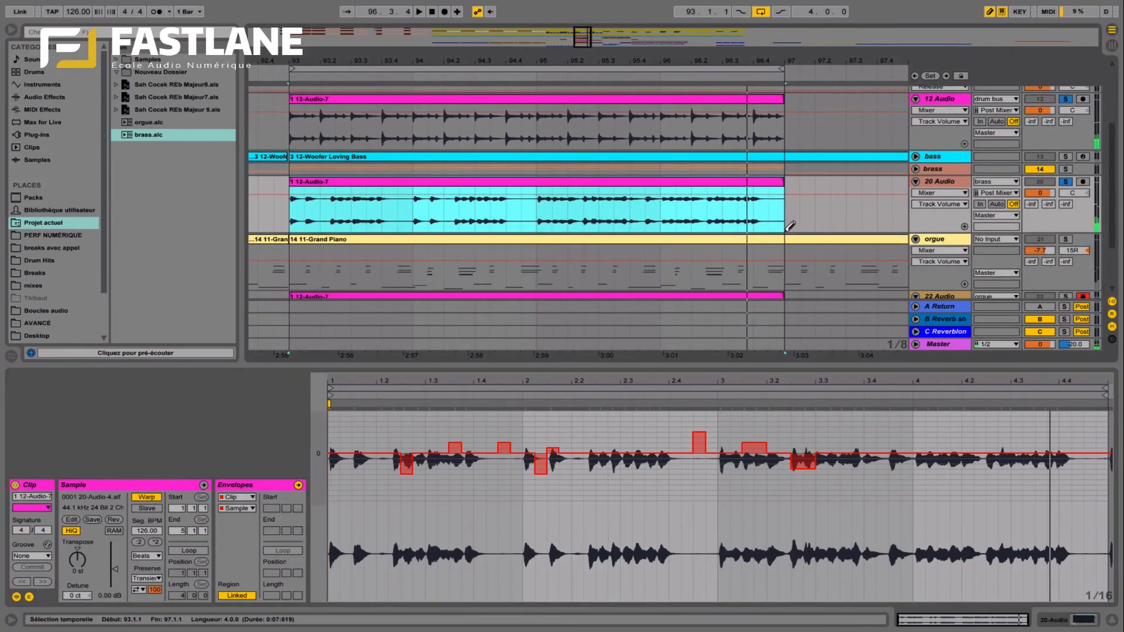
{"action": "scroll", "coordinate": [999, 246], "scroll_direction": "down", "scroll_amount": 2}
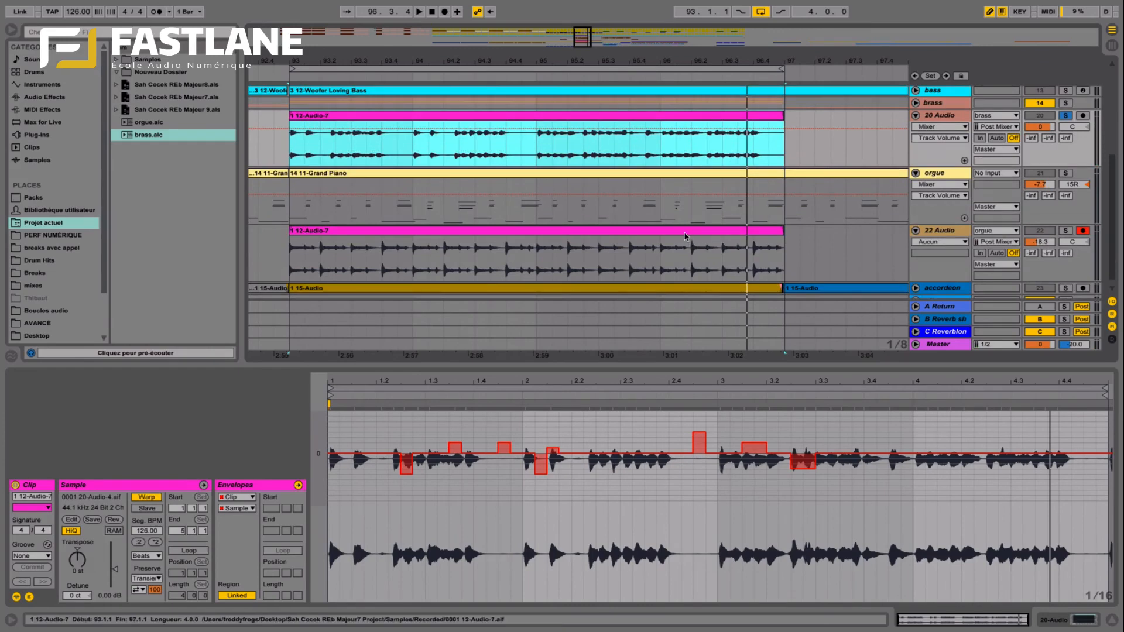
{"action": "left_click", "coordinate": [685, 236]}
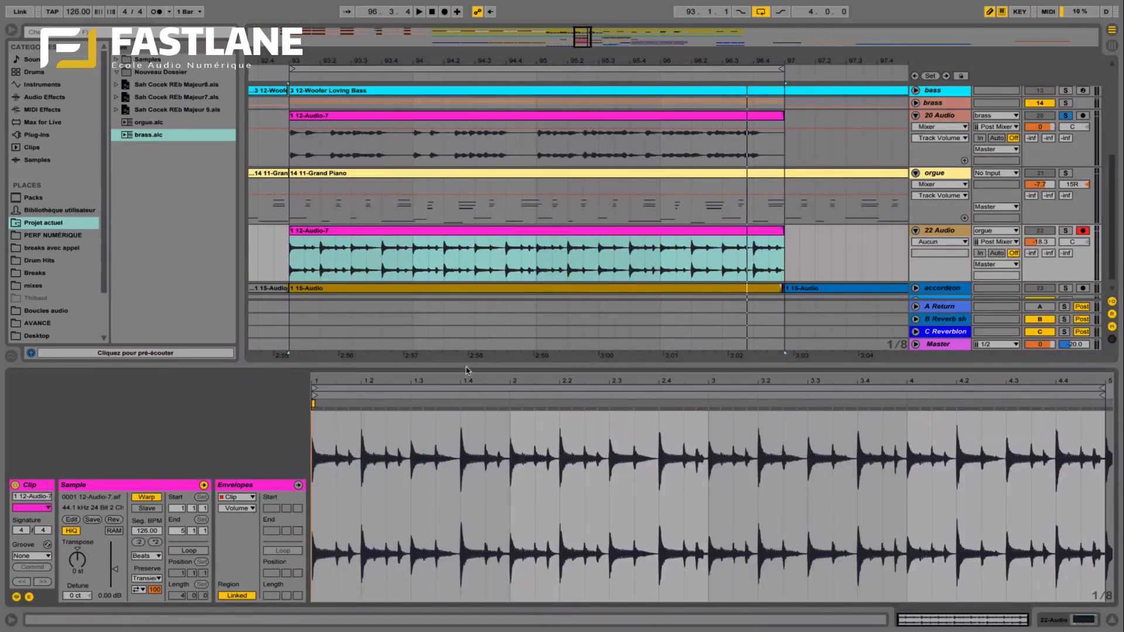
{"action": "left_click_drag", "start_coordinate": [144, 124], "coordinate": [462, 491]}
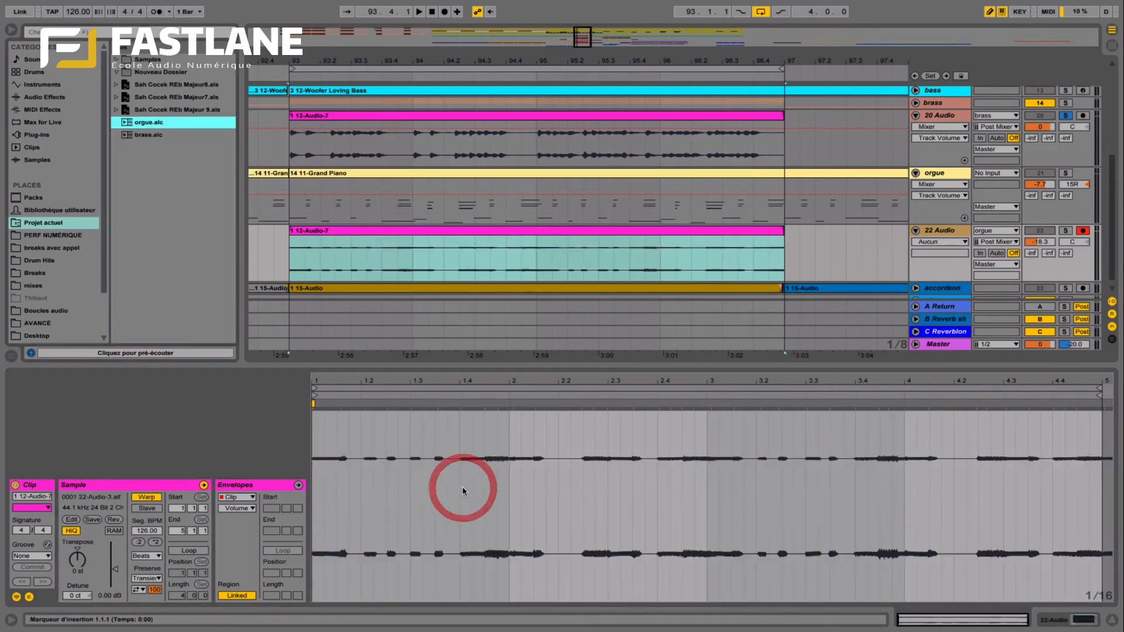
Step: Solo the 22 Audio track, reset its volume to 0 dB and play the loop from bar 93
{"action": "left_click", "coordinate": [1062, 232]}
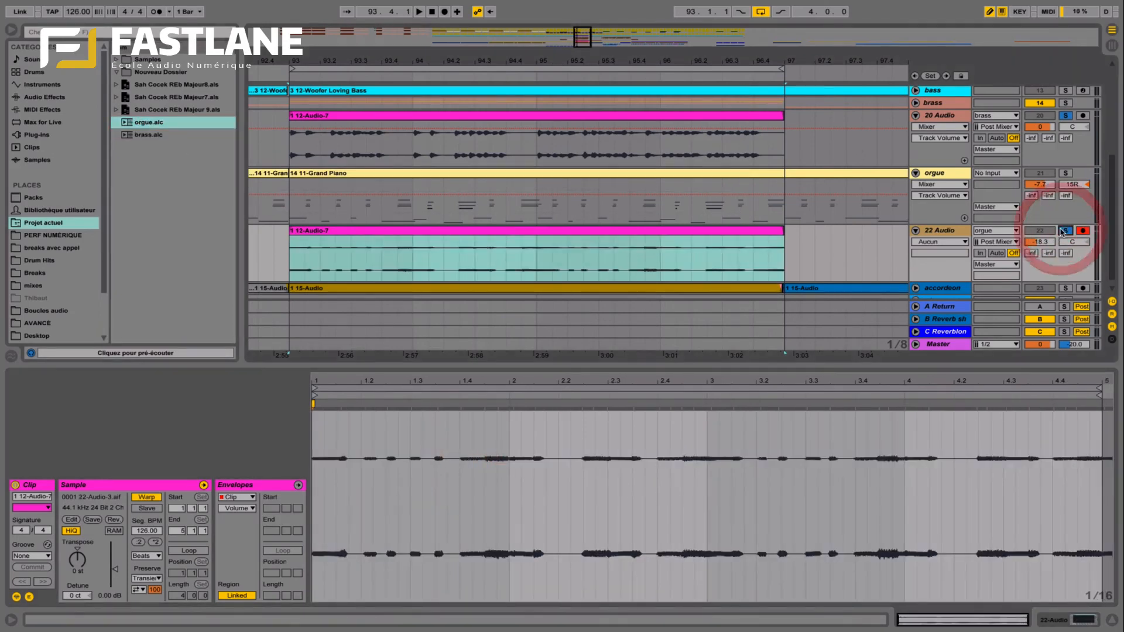
{"action": "key", "text": "space"}
{"action": "key", "text": "space"}
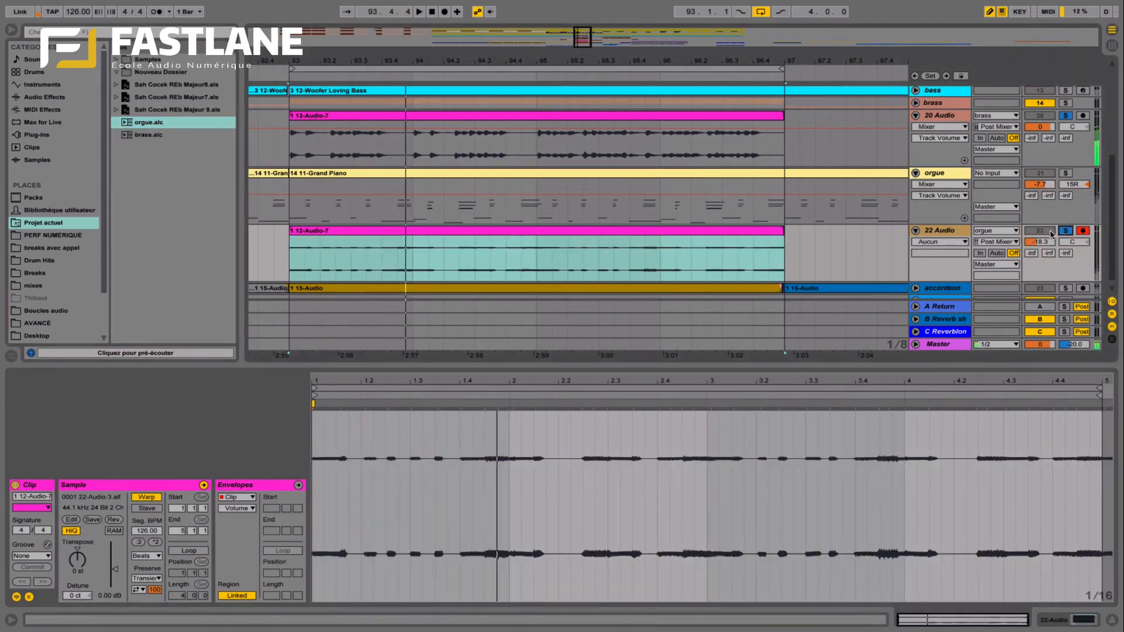
{"action": "left_click", "coordinate": [1045, 244]}
{"action": "key", "text": "Delete"}
{"action": "key", "text": "space"}
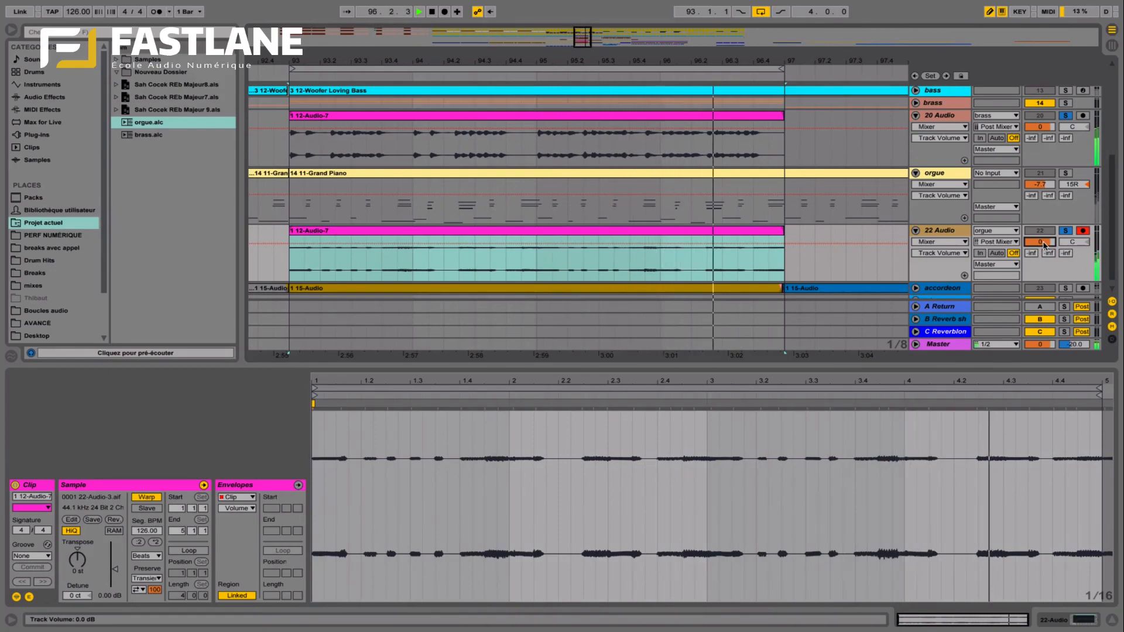
{"action": "key", "text": "space"}
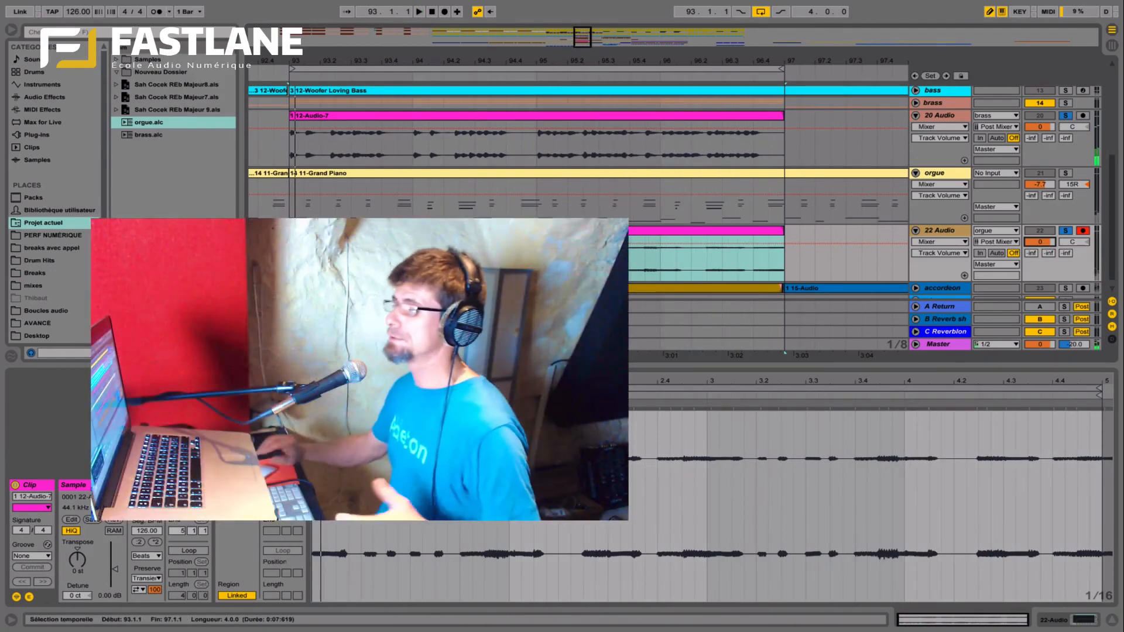